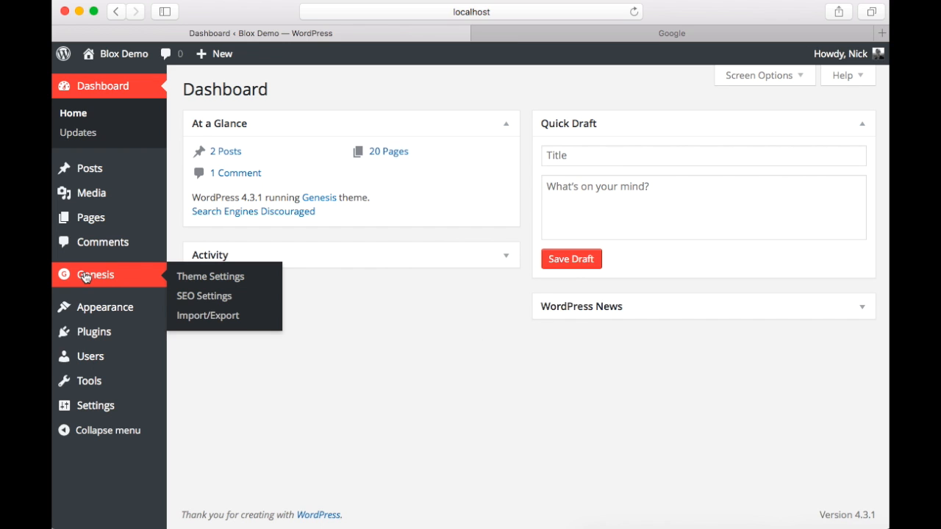
# Step: Leave the dashboard via Visit Site to load the Blox Demo front end
pyautogui.moveTo(116, 53)
pyautogui.click(112, 81)
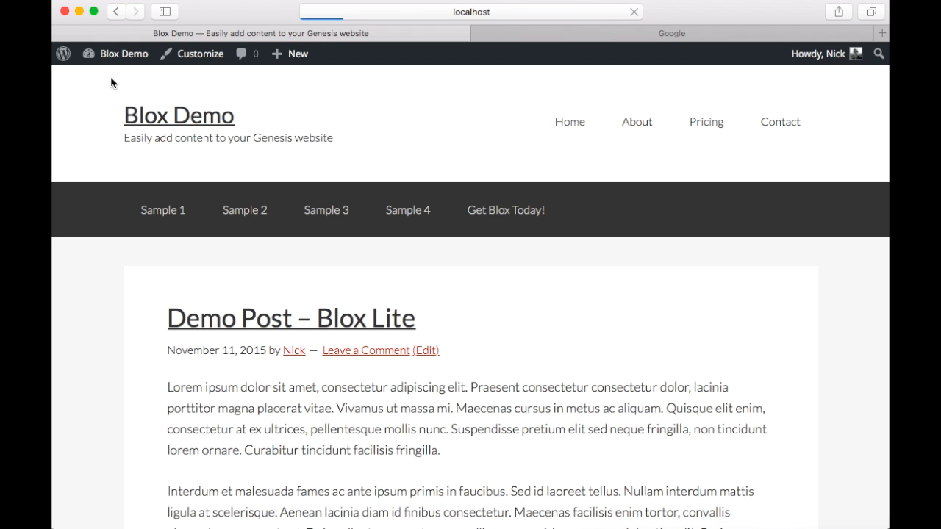
pyautogui.scroll(-3, 520, 290)
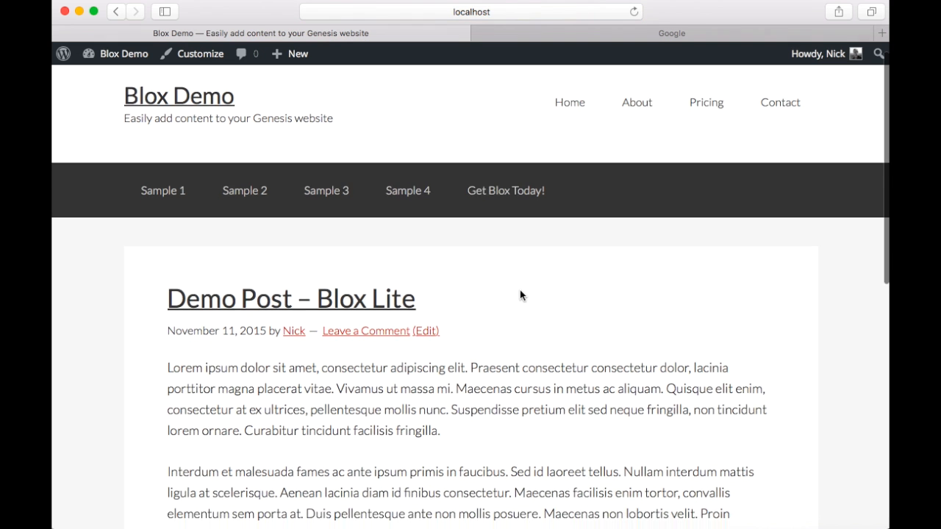
pyautogui.scroll(-5, 520, 290)
pyautogui.scroll(-3, 520, 289)
pyautogui.scroll(-2, 520, 290)
pyautogui.scroll(4, 520, 290)
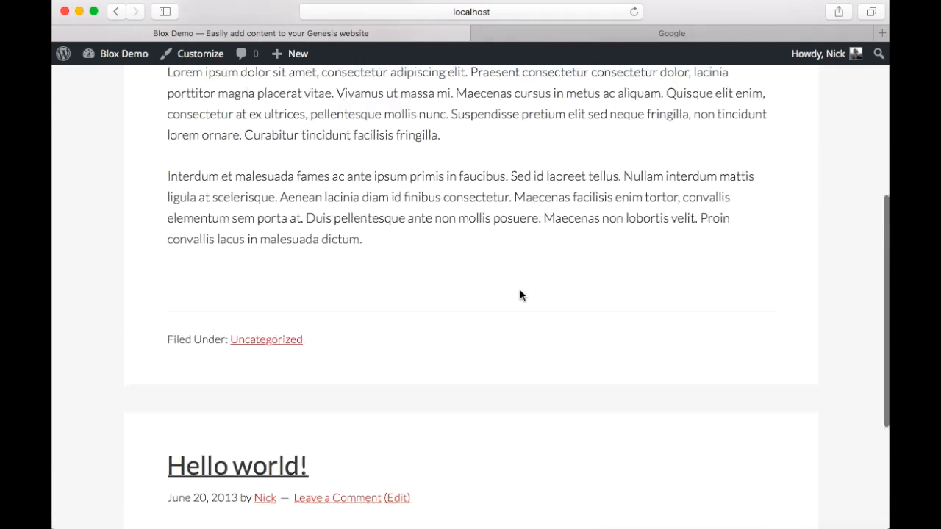
pyautogui.scroll(4, 520, 290)
pyautogui.scroll(5, 520, 290)
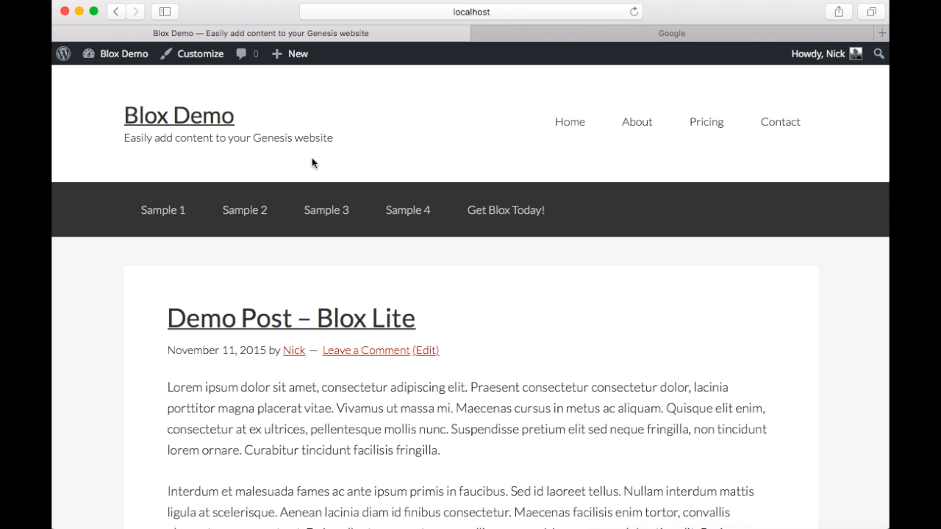
pyautogui.moveTo(116, 53)
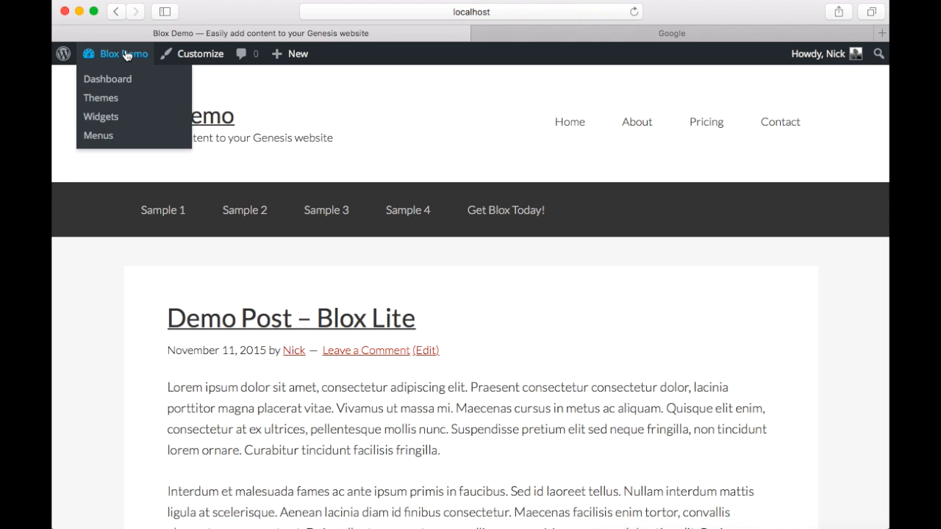
# Step: Return from the Blox Demo front page to the admin dashboard
pyautogui.click(107, 78)
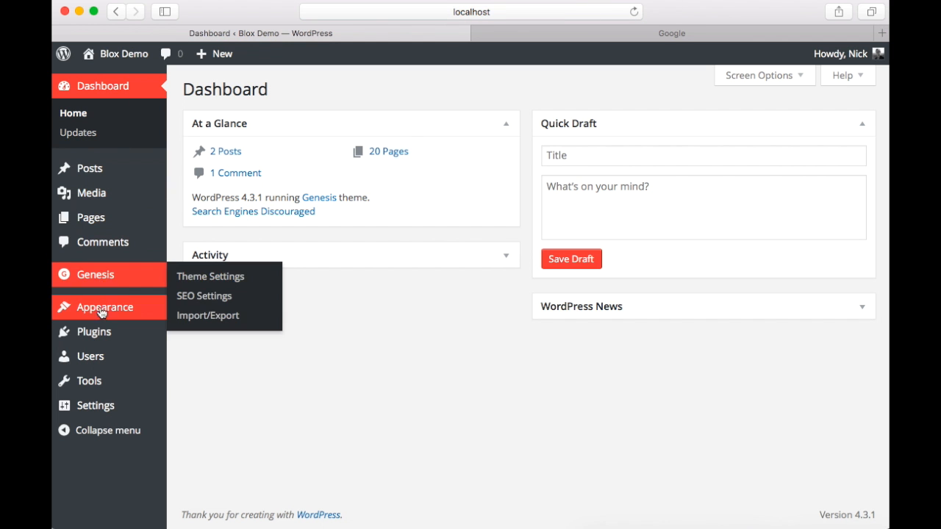
pyautogui.moveTo(94, 332)
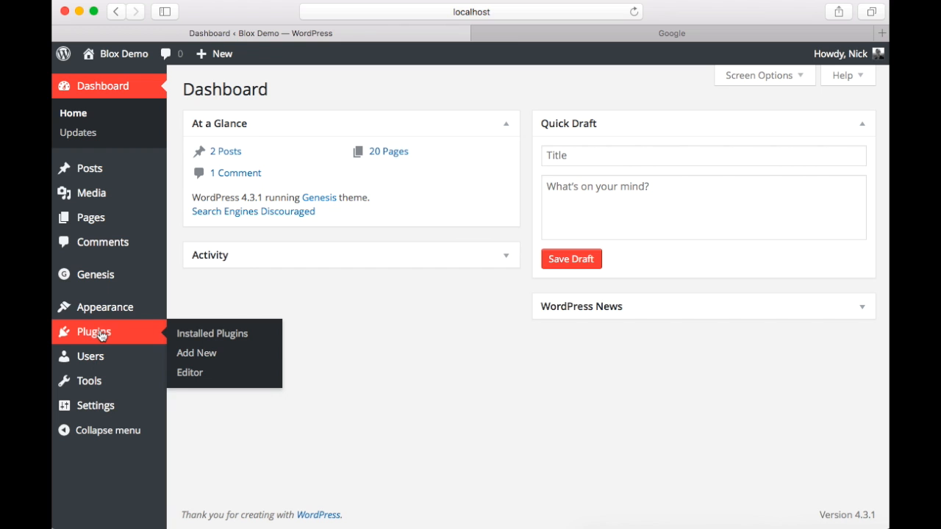
# Step: Activate Blox Lite from Installed Plugins and bring up its Blox Settings General page
pyautogui.click(205, 333)
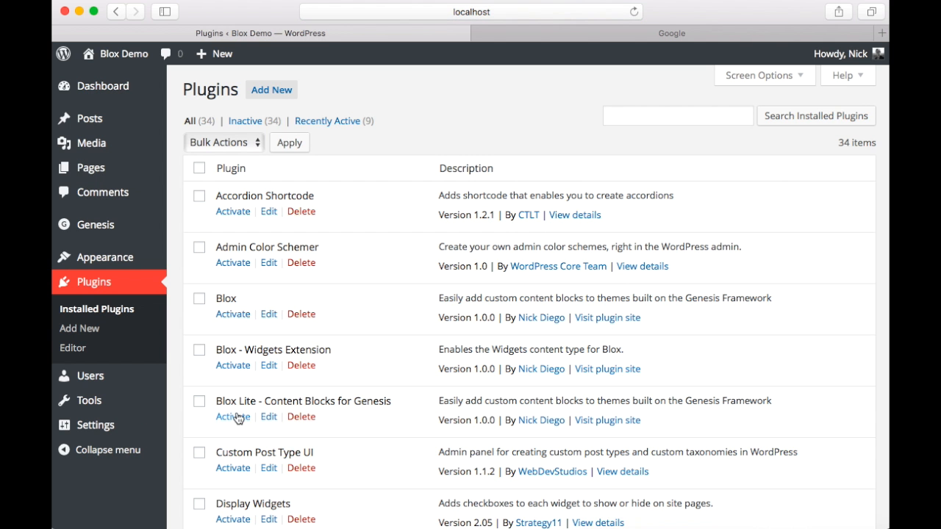
pyautogui.click(237, 418)
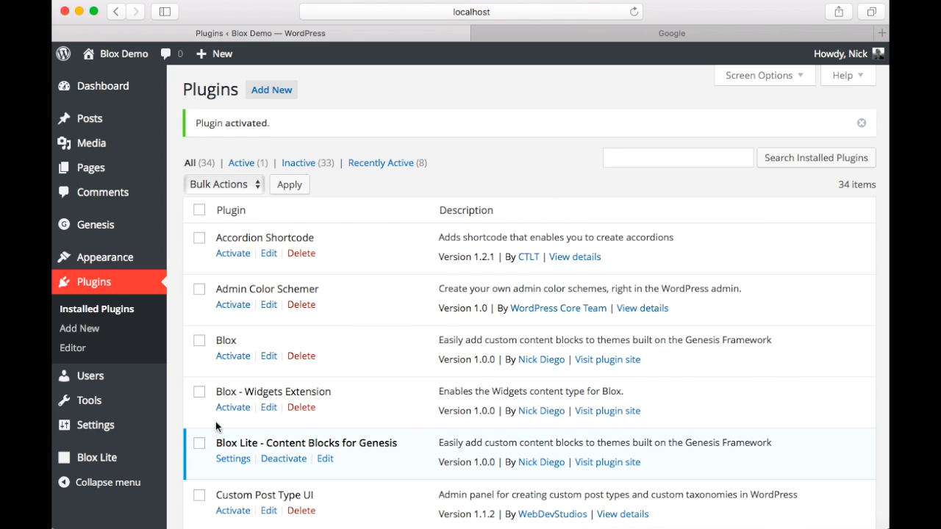
pyautogui.moveTo(103, 457)
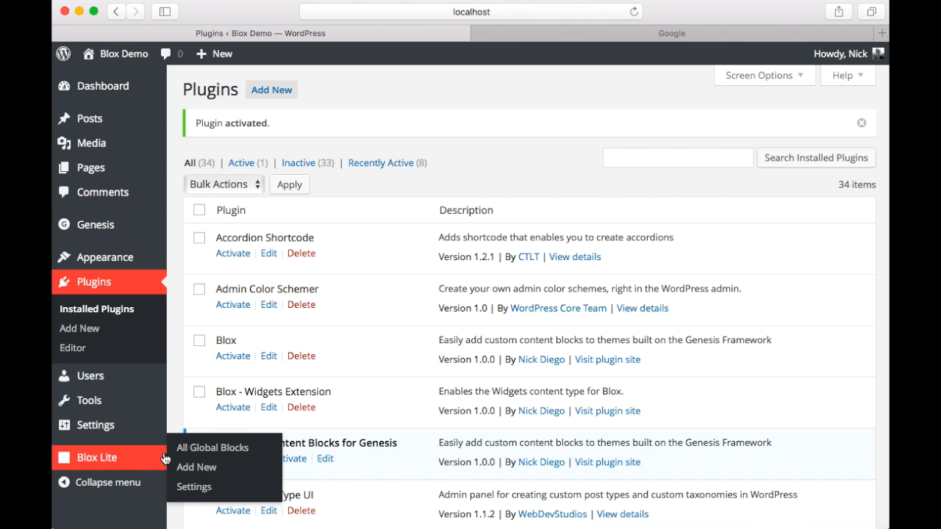
pyautogui.click(195, 487)
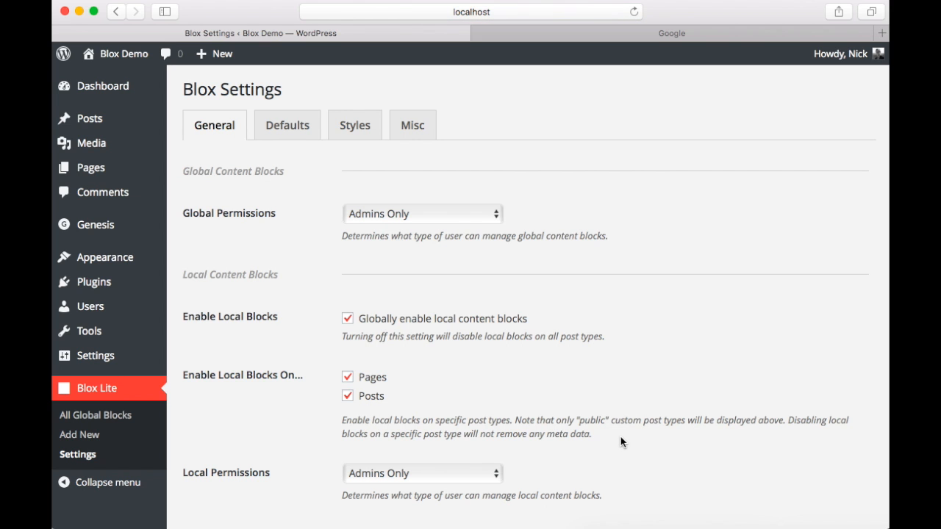
pyautogui.scroll(-3, 620, 436)
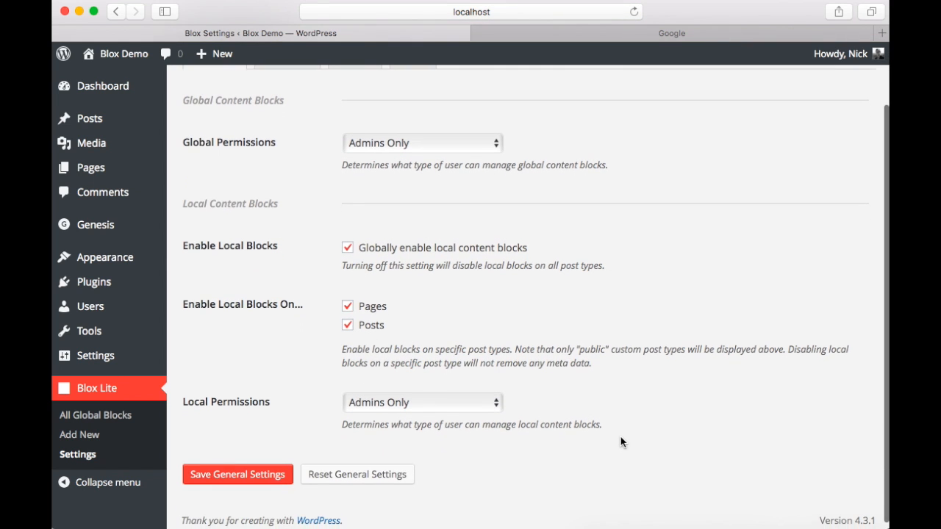
pyautogui.scroll(3, 620, 442)
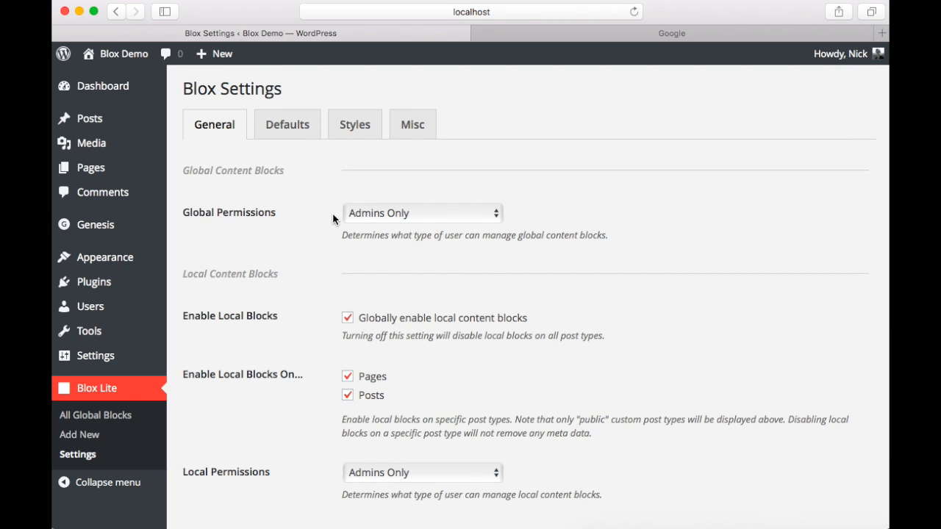
# Step: Keep Global Permissions at Admins Only and move to the Defaults settings
pyautogui.click(371, 218)
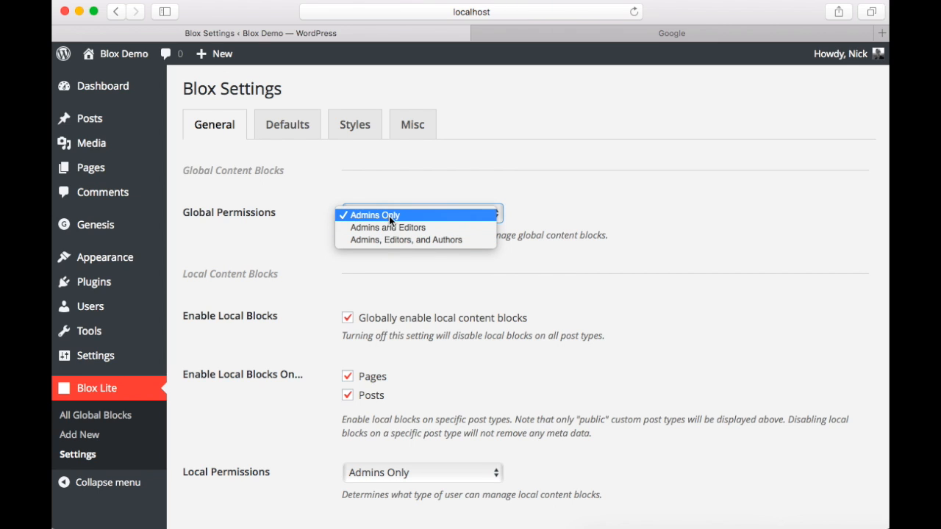
pyautogui.click(391, 216)
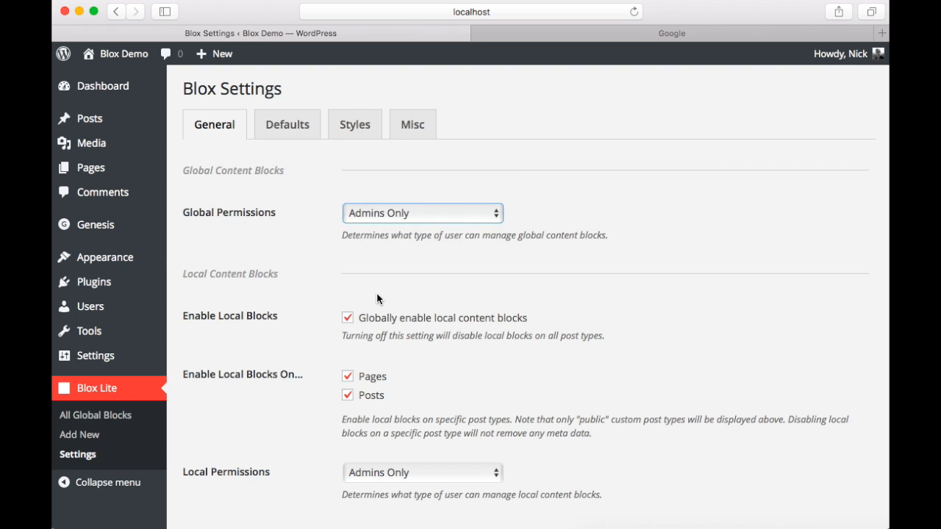
pyautogui.scroll(-2, 377, 297)
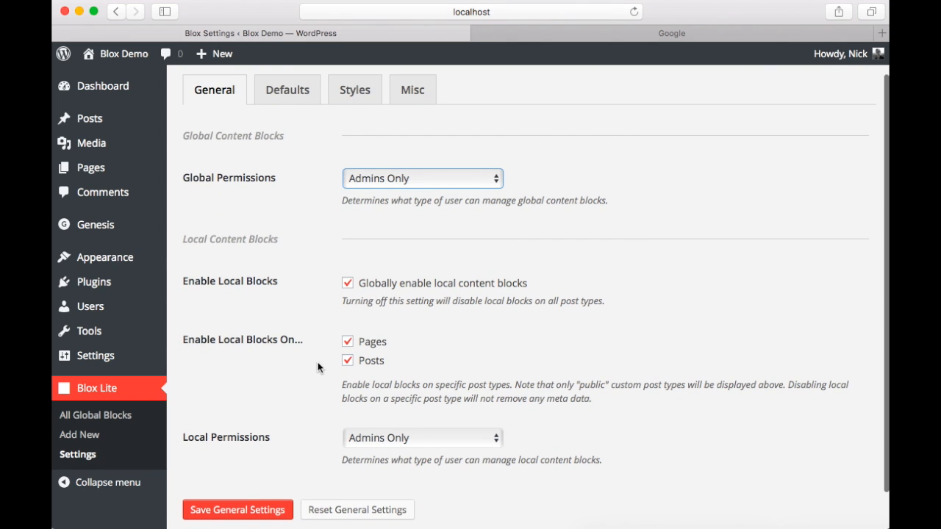
pyautogui.scroll(-1, 334, 380)
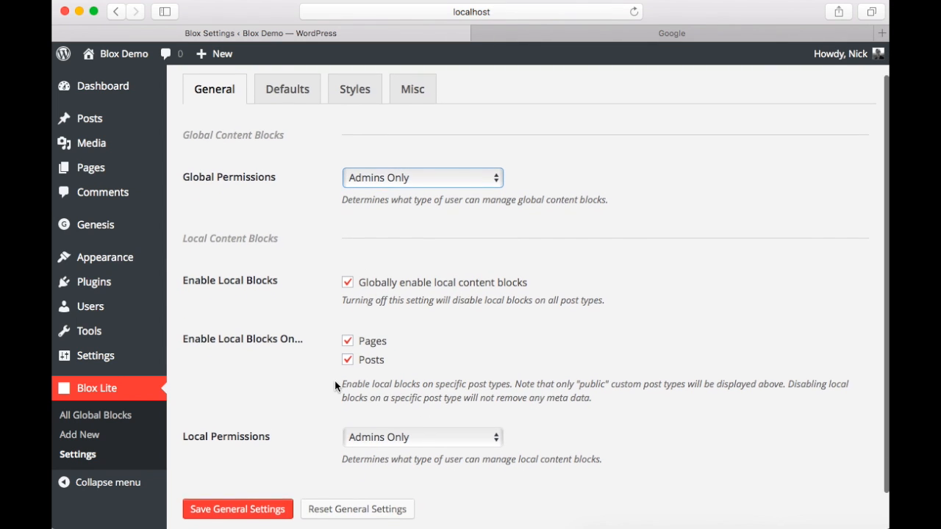
pyautogui.scroll(-2, 334, 380)
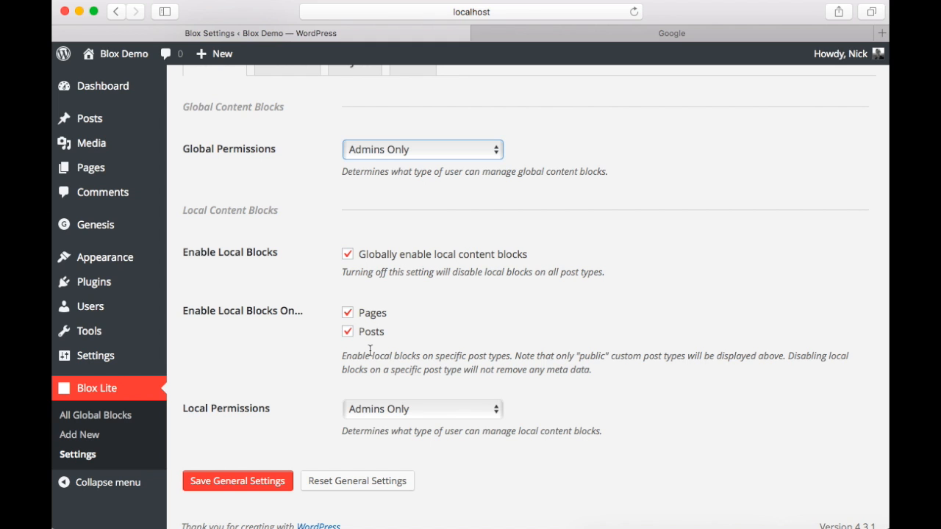
pyautogui.scroll(3, 370, 351)
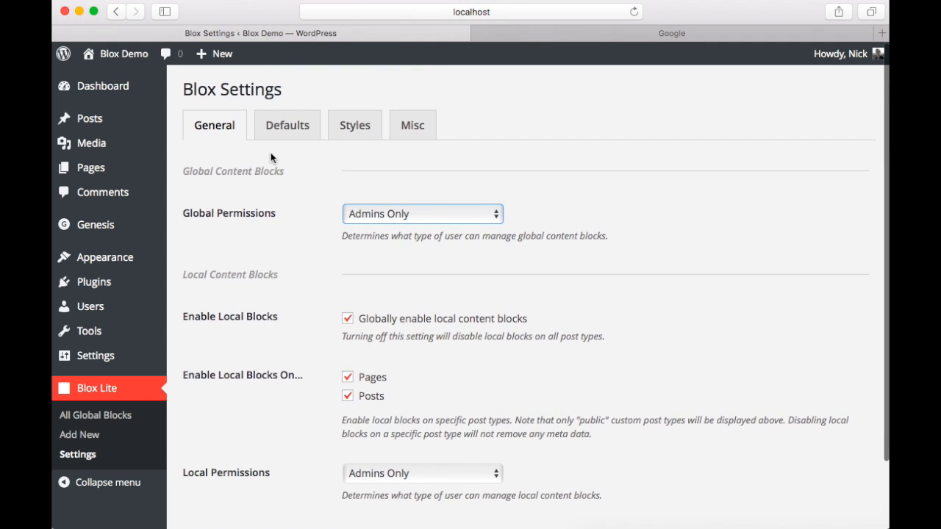
pyautogui.click(289, 136)
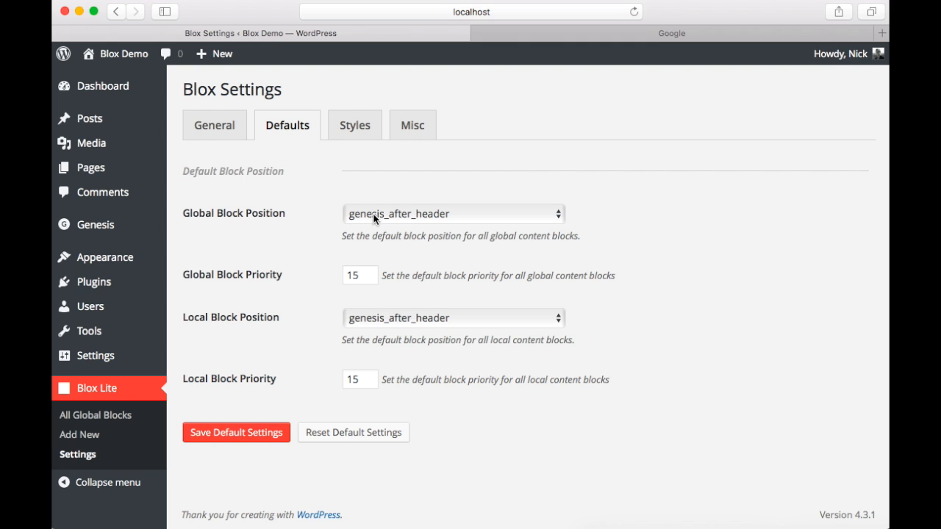
# Step: Browse the global block position hooks, keep genesis_after_header, and switch to the Google tab
pyautogui.click(398, 216)
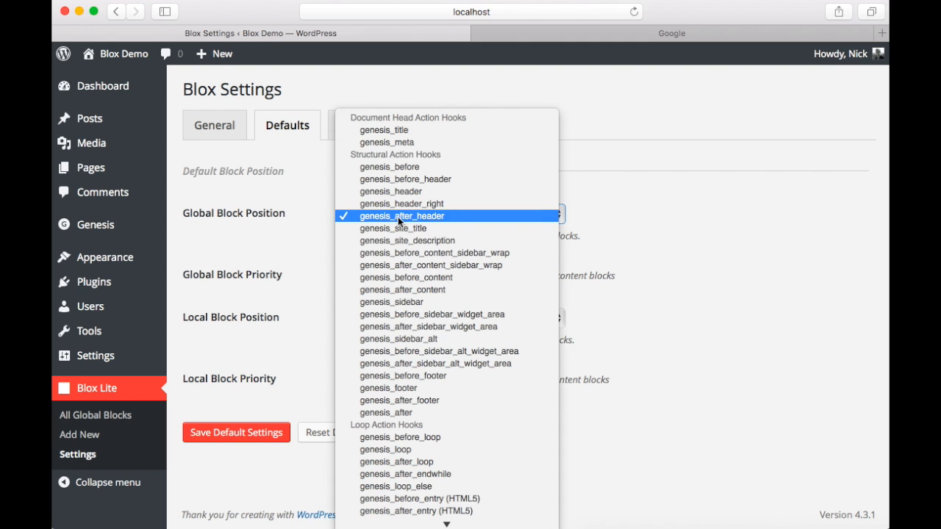
pyautogui.scroll(-1, 406, 358)
pyautogui.scroll(-8, 405, 356)
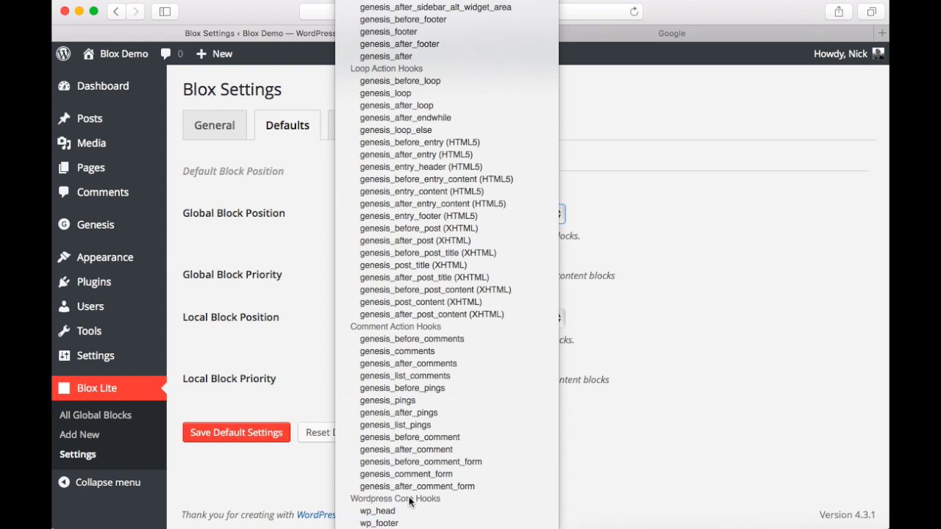
pyautogui.scroll(8, 421, 433)
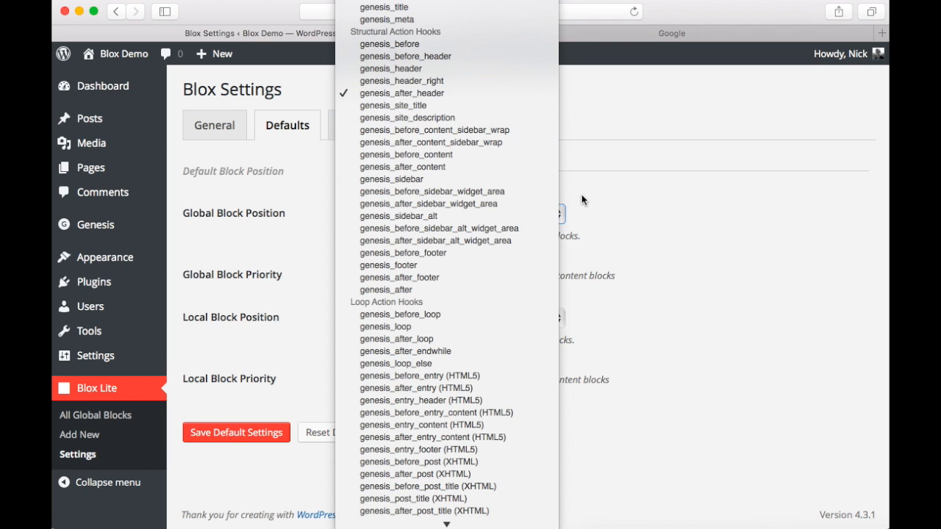
pyautogui.click(616, 215)
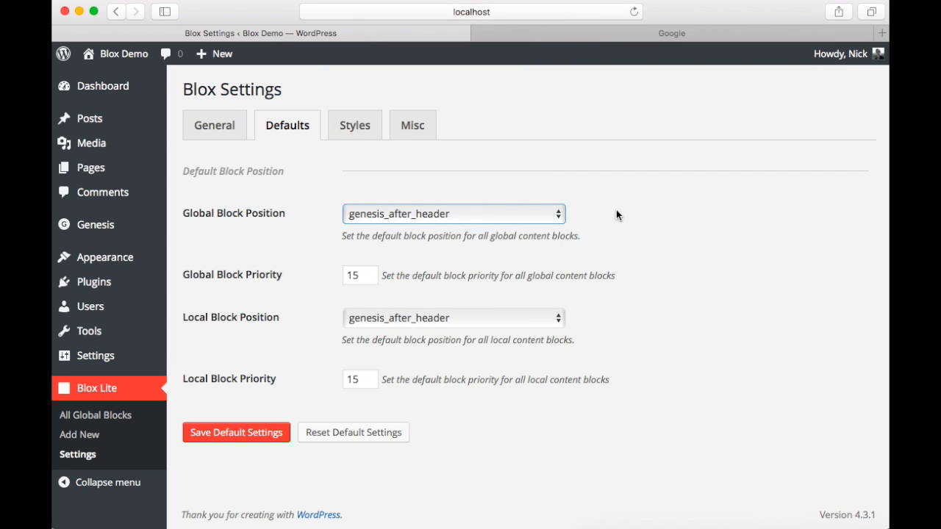
pyautogui.click(594, 33)
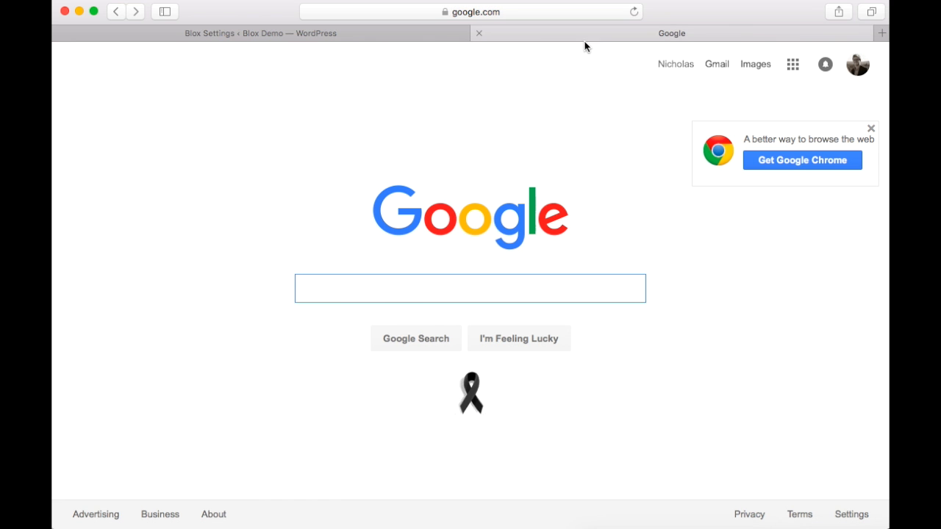
pyautogui.write('Gen')
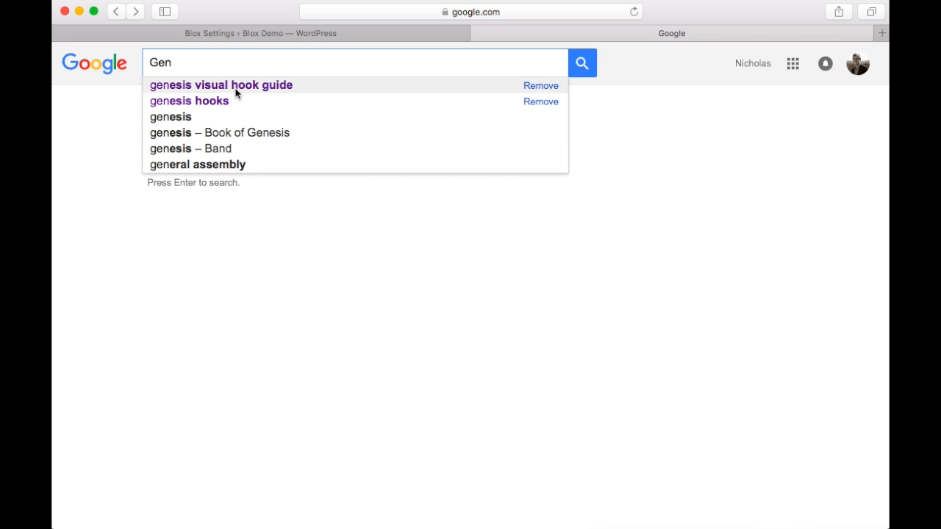
# Step: Search 'genesis visual hook guide' and open the Visual Hook Guide result
pyautogui.click(236, 86)
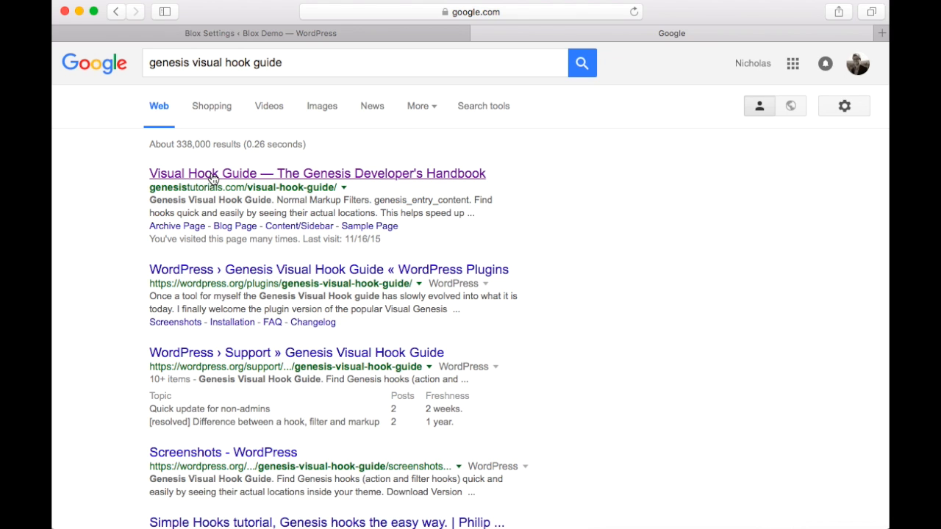
pyautogui.click(213, 176)
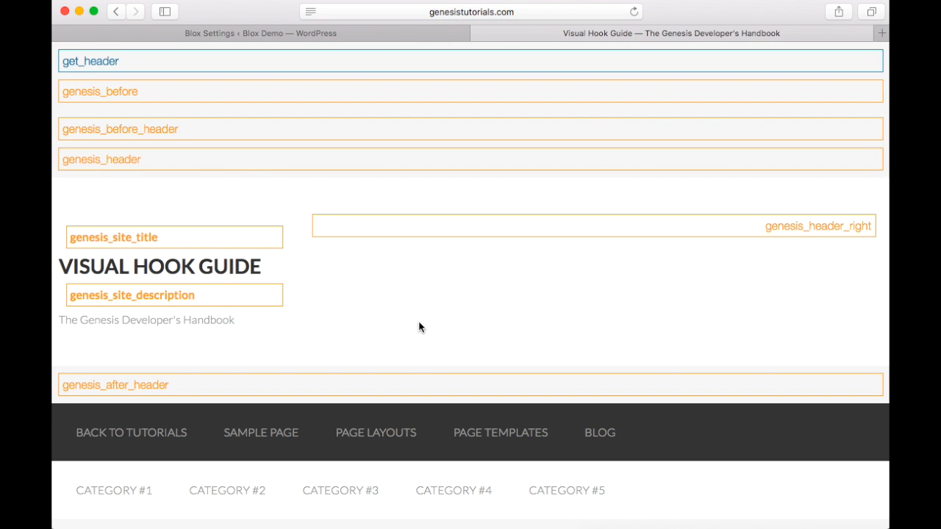
pyautogui.scroll(-6, 418, 320)
pyautogui.scroll(-12, 418, 320)
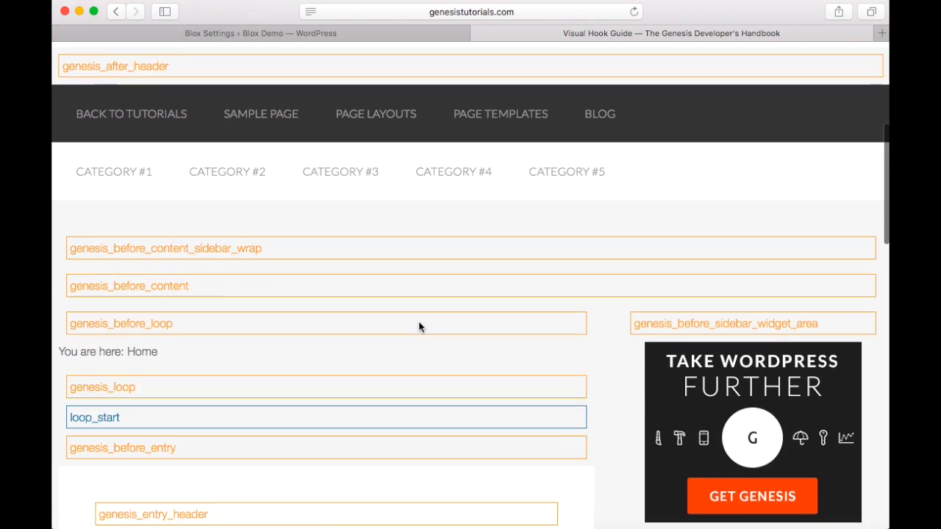
pyautogui.scroll(-3, 418, 320)
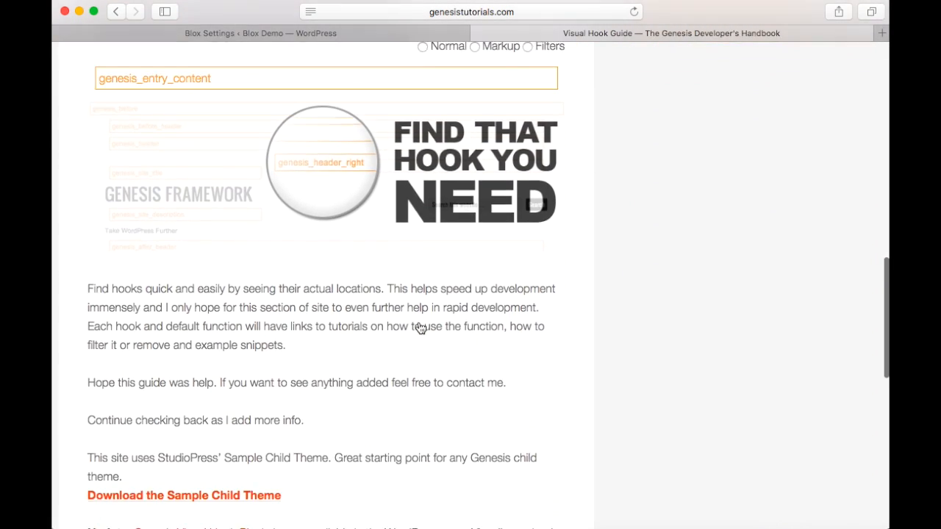
pyautogui.scroll(8, 419, 320)
pyautogui.scroll(8, 418, 321)
pyautogui.scroll(4, 418, 321)
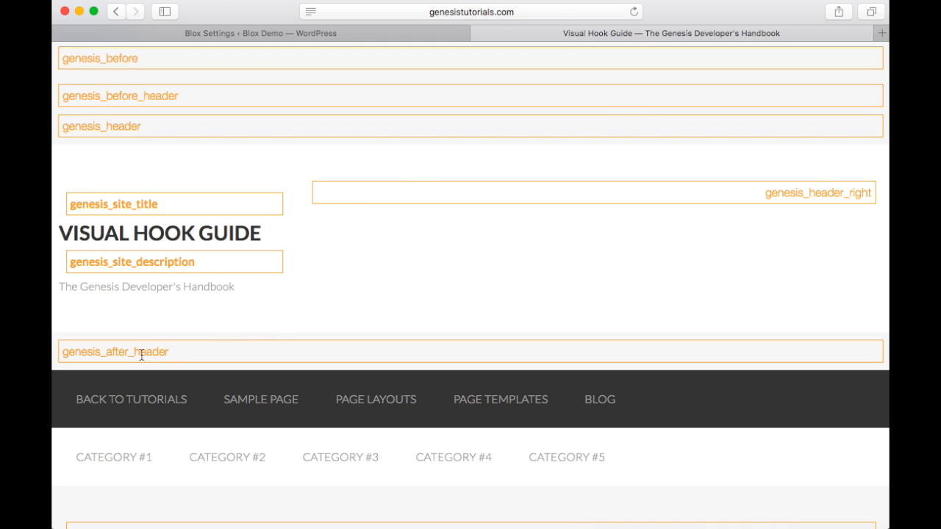
pyautogui.moveTo(116, 351)
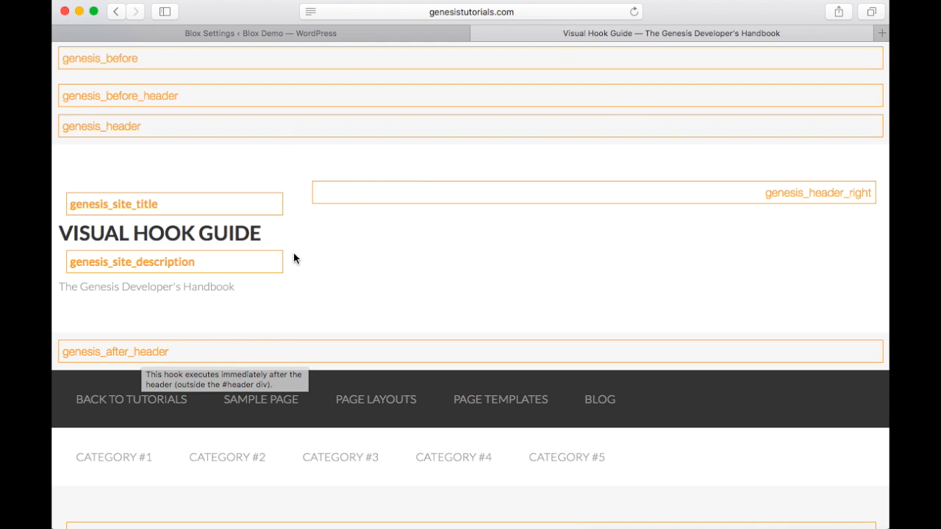
# Step: Back in Blox Defaults, recheck the hooks and keep genesis_after_header as the global position
pyautogui.click(264, 33)
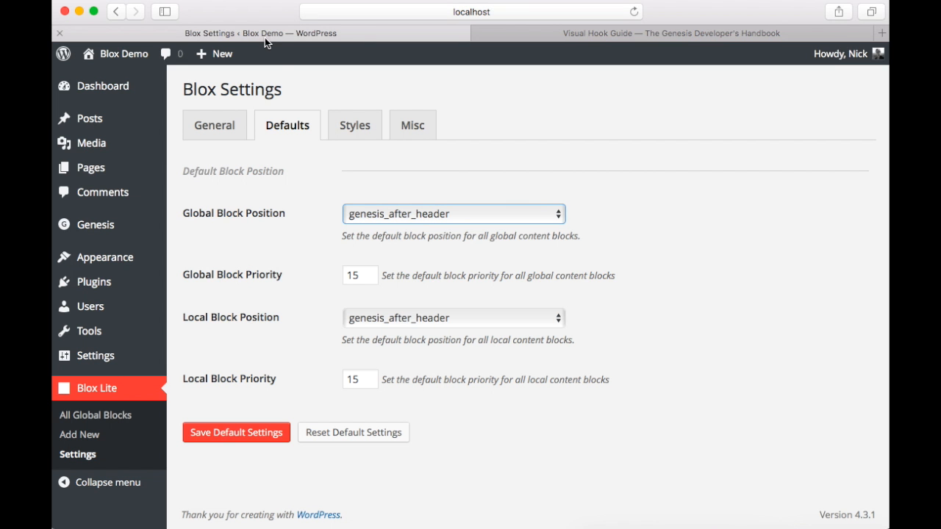
pyautogui.click(410, 213)
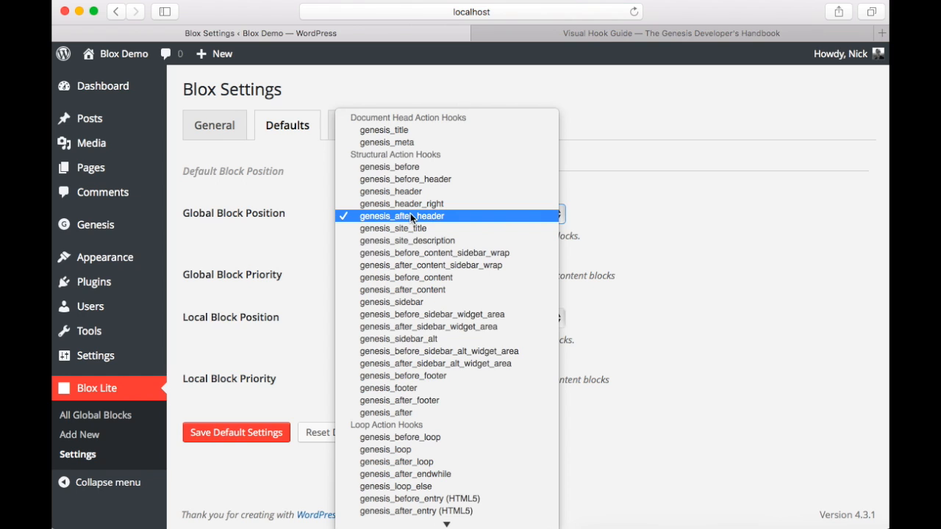
pyautogui.click(410, 215)
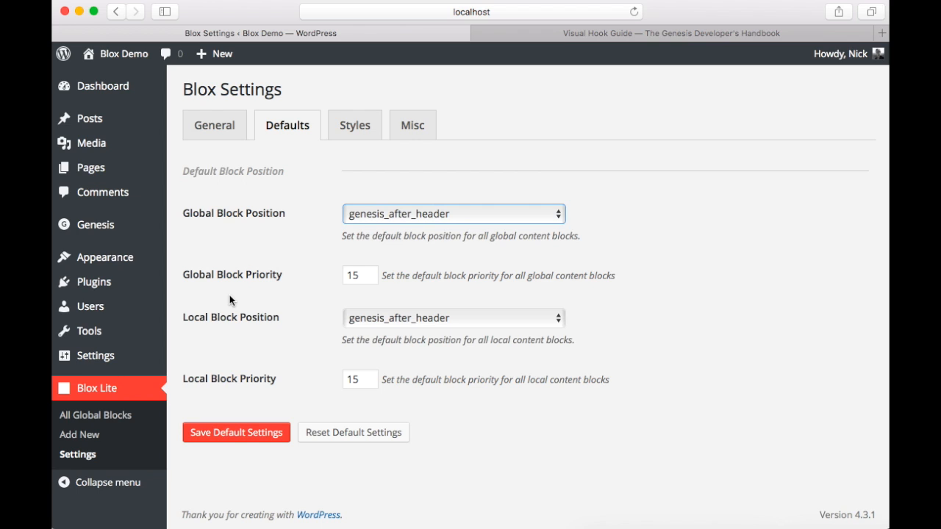
# Step: Show the Styles settings and focus the site-wide custom CSS box
pyautogui.click(350, 131)
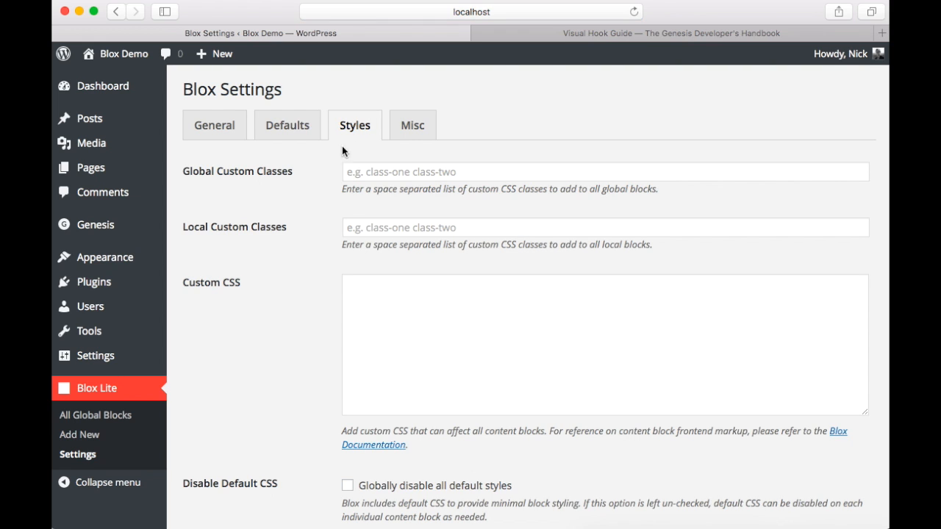
pyautogui.scroll(-1, 327, 218)
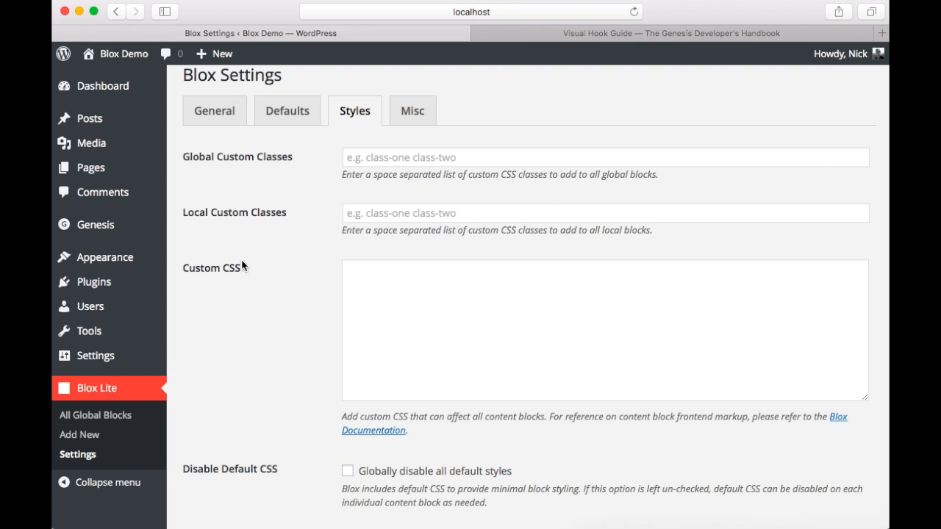
pyautogui.click(366, 291)
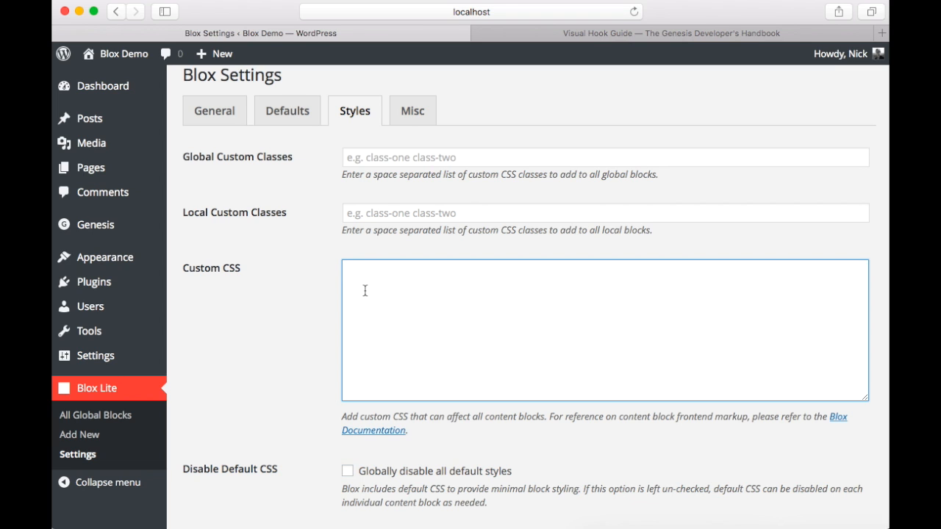
pyautogui.scroll(-2, 288, 322)
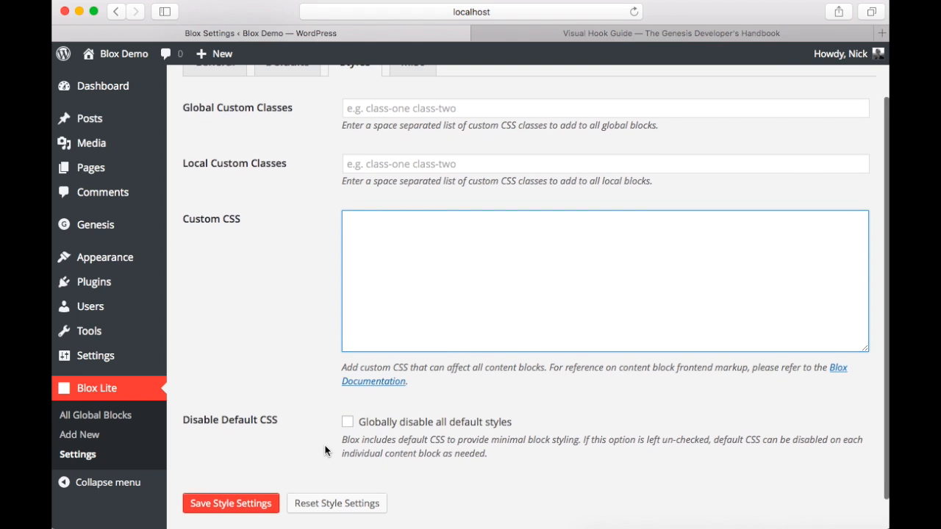
pyautogui.scroll(-2, 326, 450)
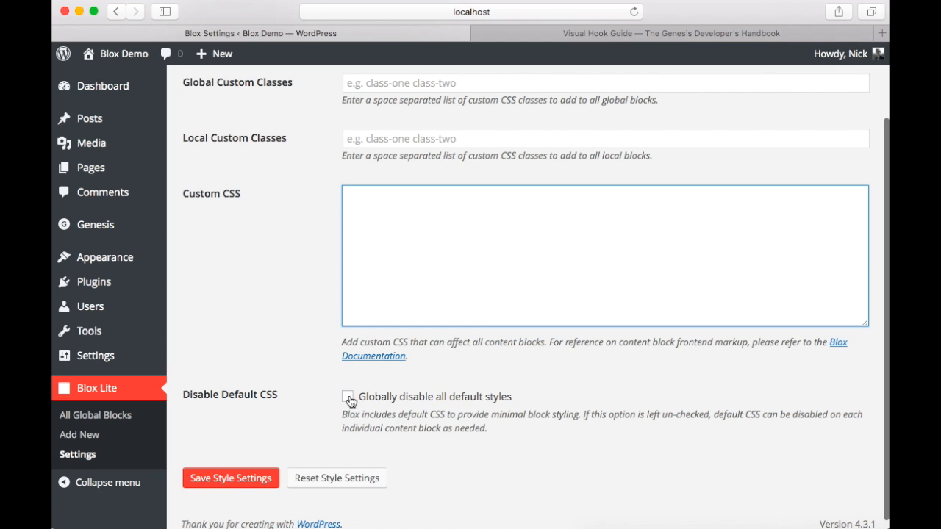
pyautogui.scroll(3, 349, 399)
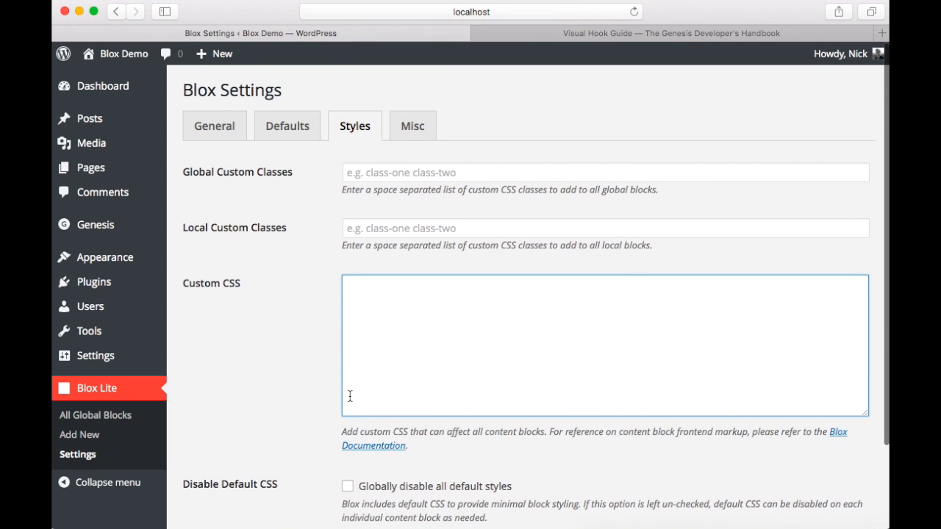
# Step: View the Misc settings tab before heading to the Dashboard
pyautogui.click(412, 126)
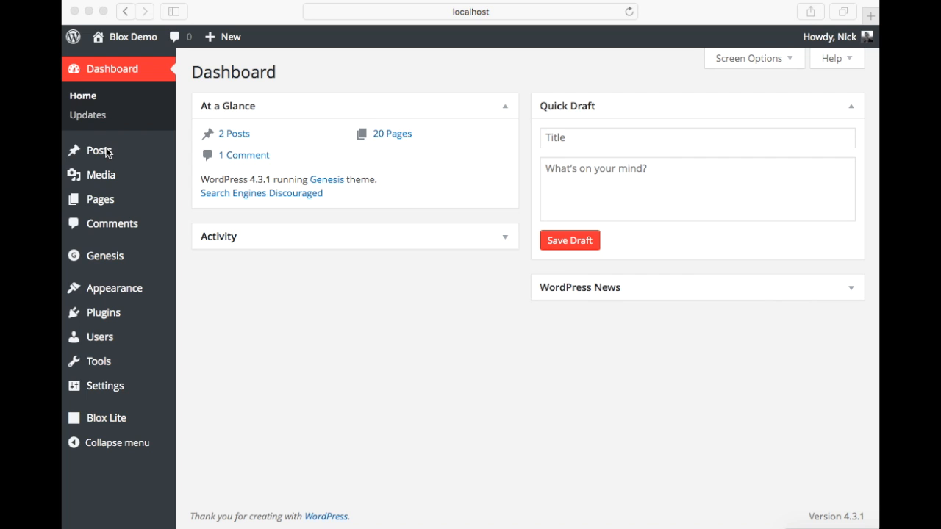
# Step: From All Posts, open 'Demo Post – Blox Lite' in the editor
pyautogui.moveTo(99, 151)
pyautogui.click(200, 152)
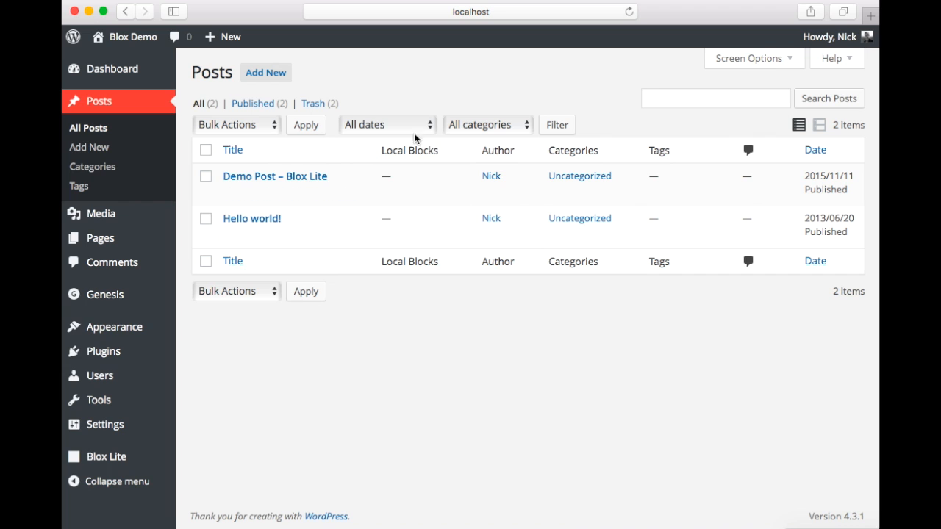
pyautogui.moveTo(275, 183)
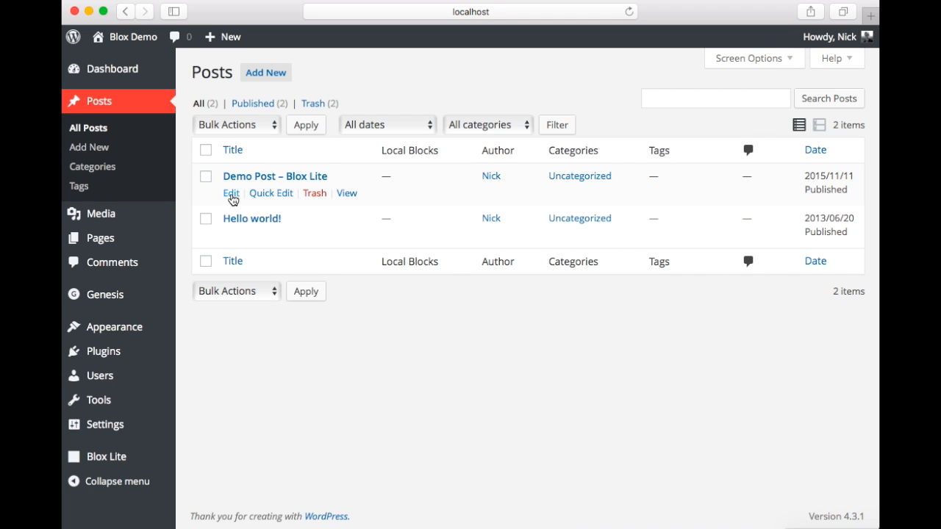
pyautogui.click(231, 194)
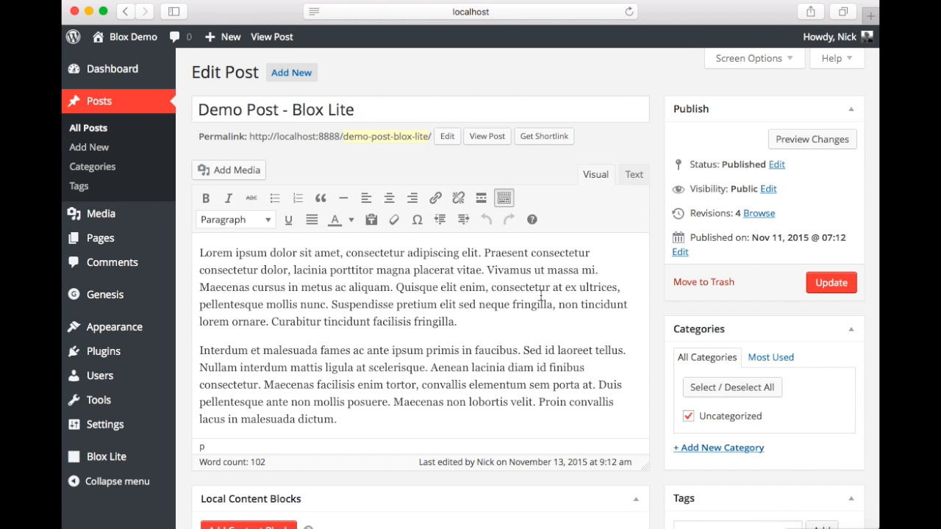
pyautogui.scroll(-5, 670, 355)
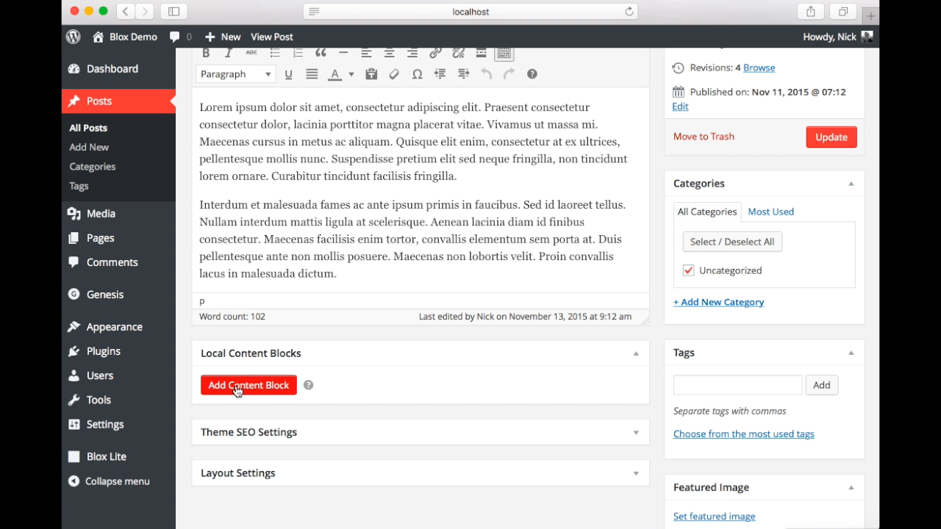
# Step: Add a local content block titled Sidebar CTA and paste the call-to-action HTML into its Raw Content
pyautogui.click(237, 388)
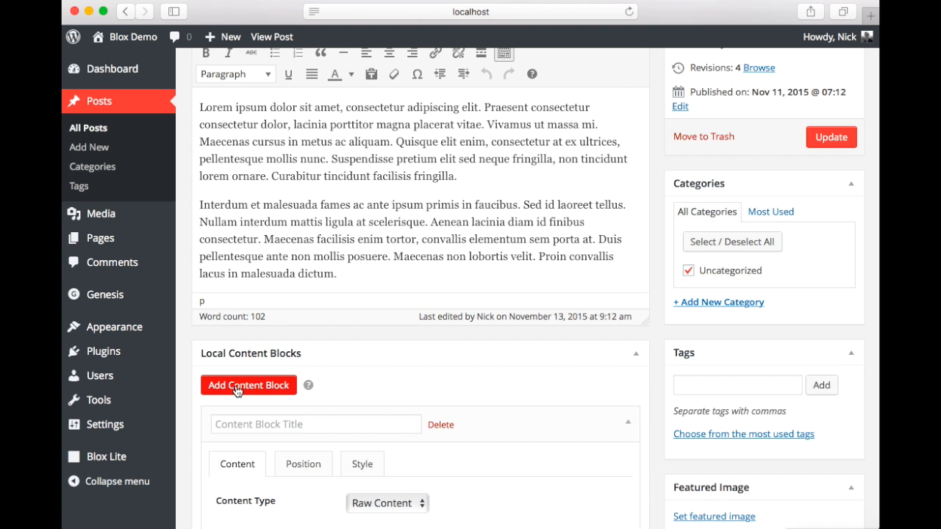
pyautogui.scroll(-4, 508, 420)
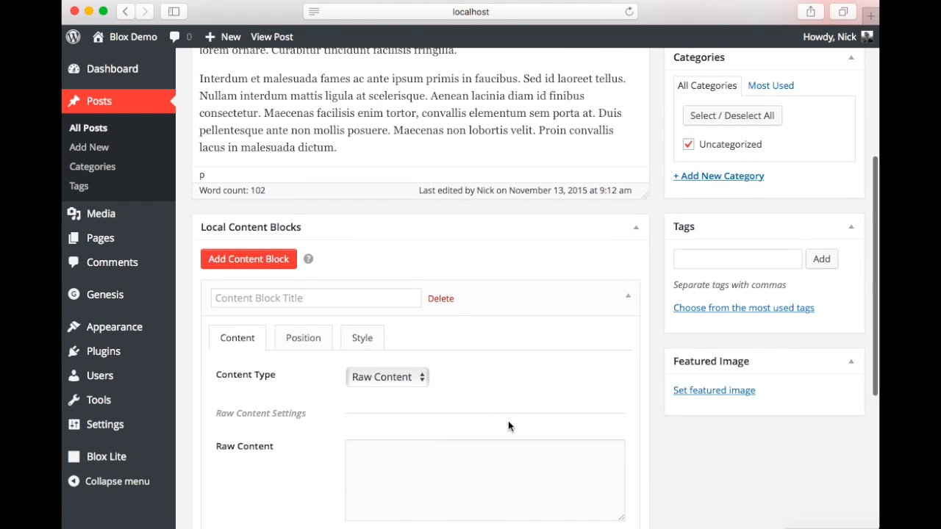
pyautogui.scroll(-2, 508, 421)
pyautogui.scroll(-2, 508, 420)
pyautogui.scroll(-2, 508, 421)
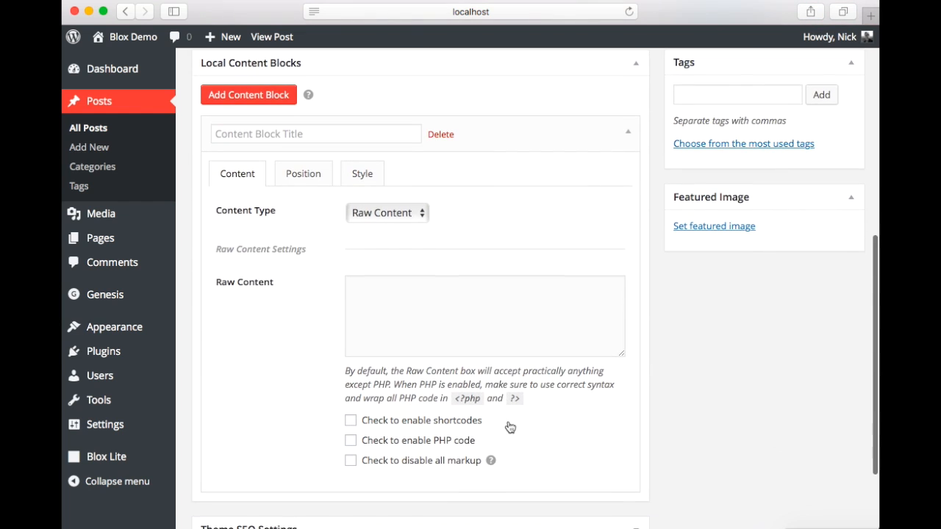
pyautogui.click(286, 133)
pyautogui.write('Sied')
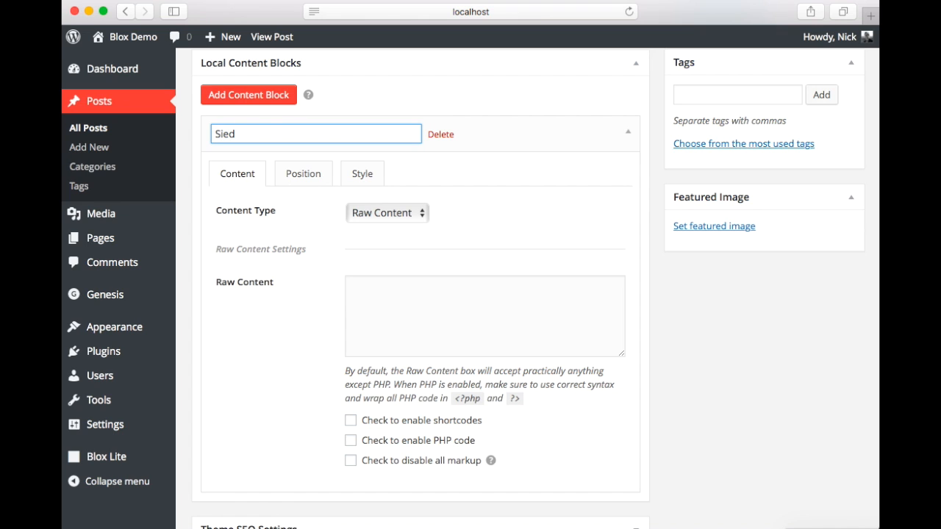
pyautogui.press('BackSpace')
pyautogui.press('BackSpace')
pyautogui.write('debar ')
pyautogui.write('CTA')
pyautogui.click(389, 278)
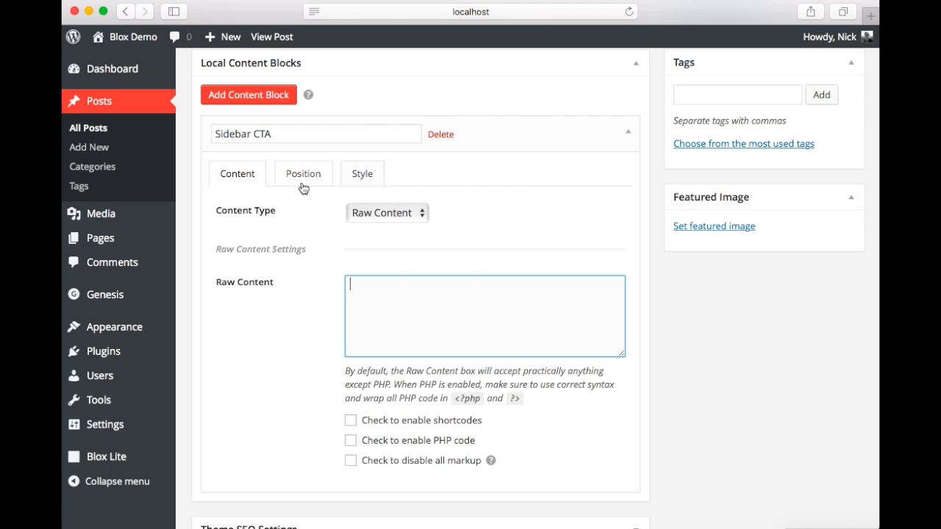
pyautogui.write('<div class="sidebar-cta">     <a class="button" href="https://www.bloxwp.com">         Download Blox Lite Today     </a>     <p><em>It\'s really awesome!<em></p> </div>')
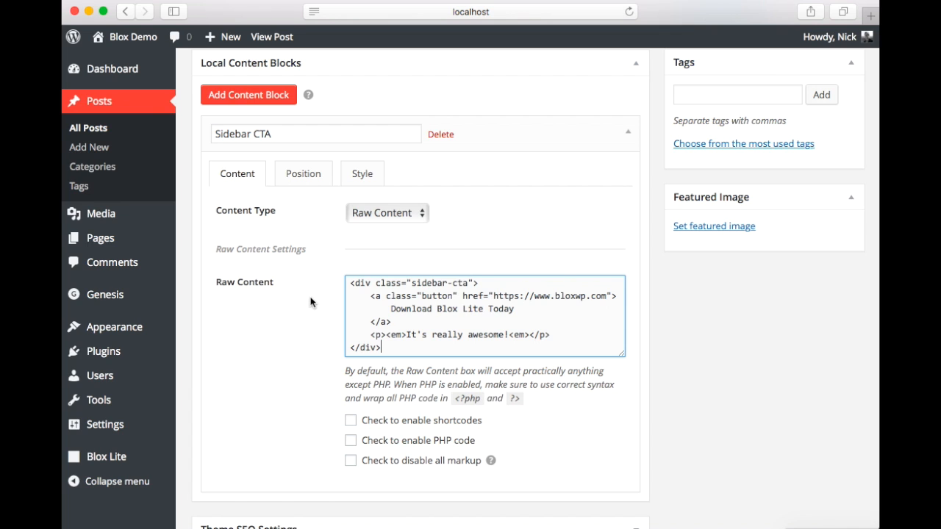
# Step: Show the Sidebar CTA block's Position settings
pyautogui.click(320, 182)
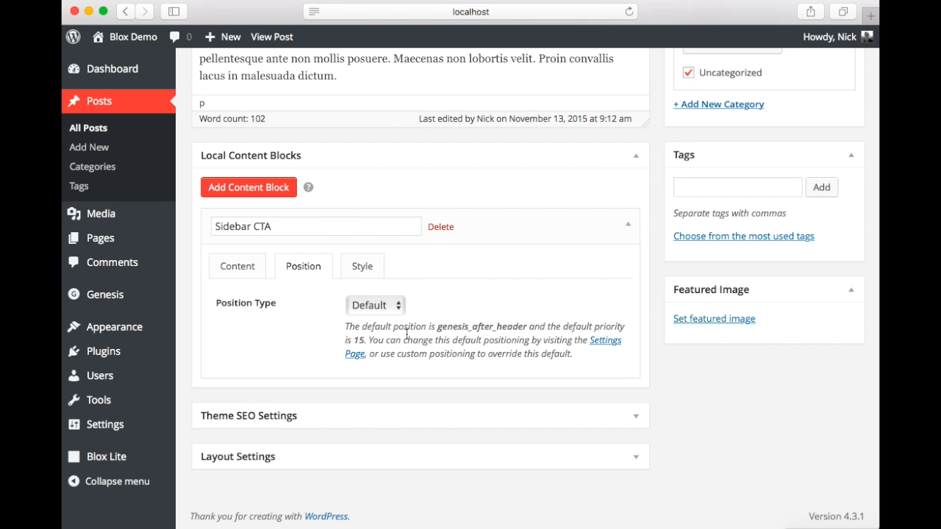
# Step: Set Position Type to Custom on the genesis_sidebar hook, leaving style settings at defaults
pyautogui.click(396, 305)
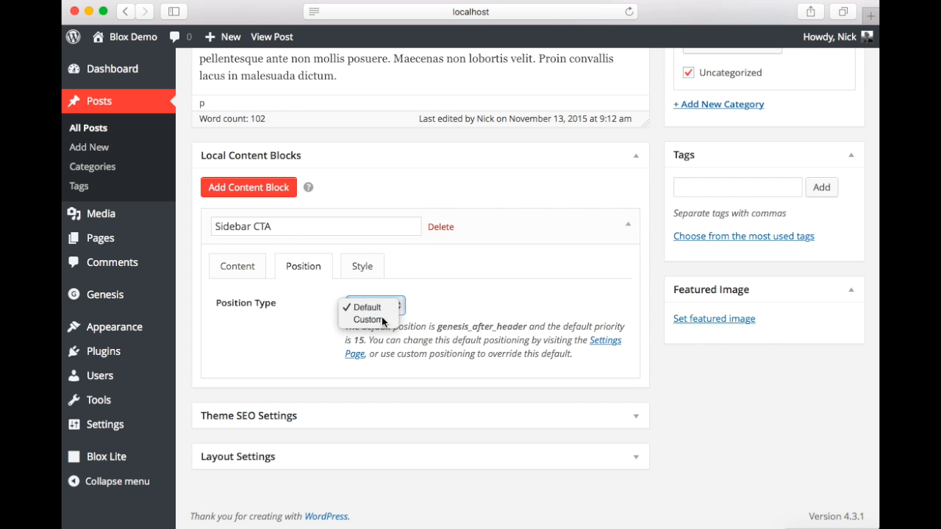
pyautogui.click(375, 319)
pyautogui.click(446, 344)
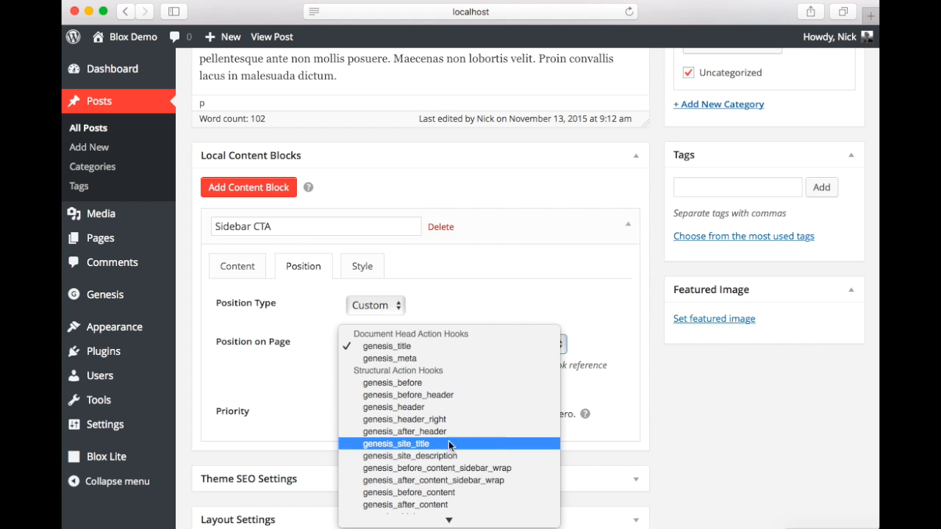
pyautogui.scroll(-1, 450, 444)
pyautogui.scroll(-3, 450, 444)
pyautogui.scroll(-3, 450, 444)
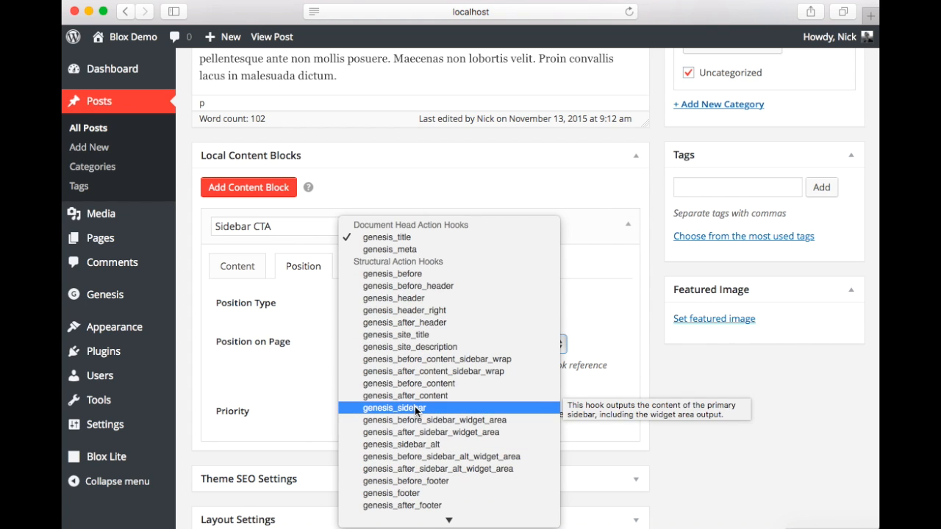
pyautogui.click(417, 408)
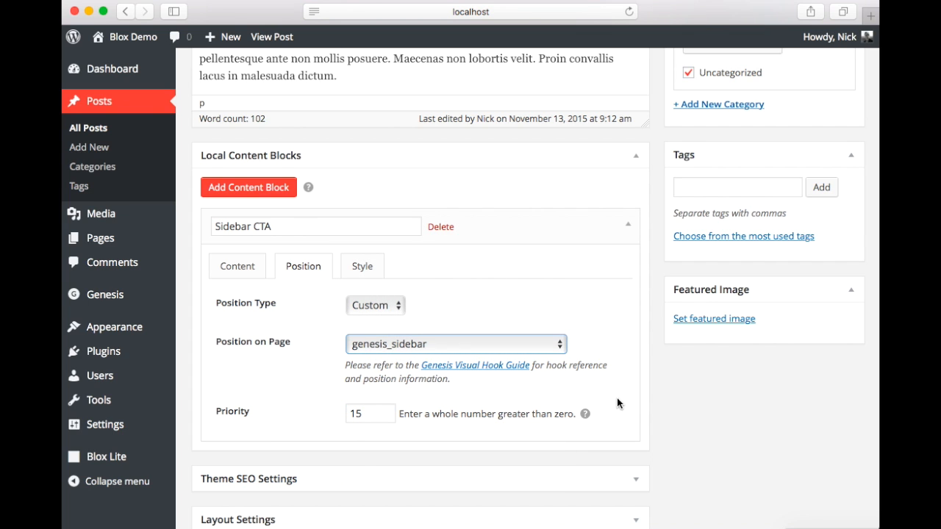
pyautogui.click(370, 268)
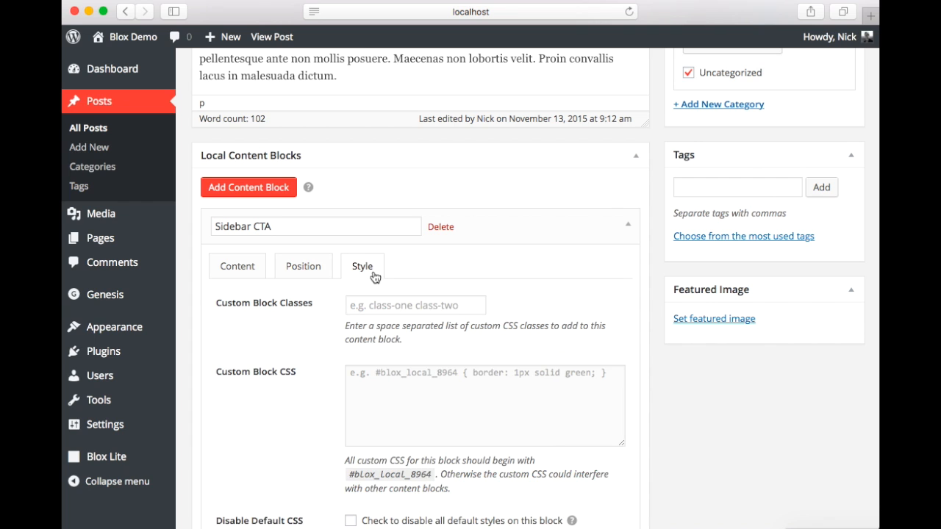
pyautogui.scroll(-3, 548, 437)
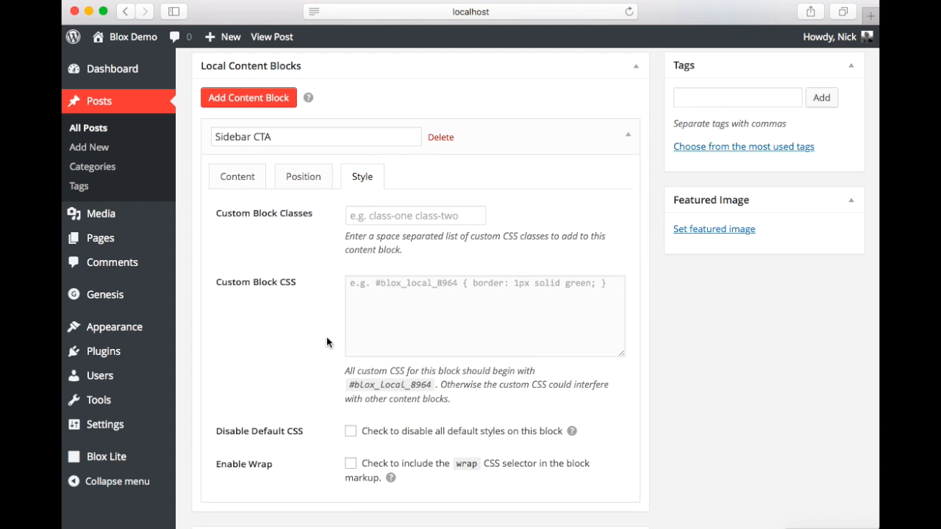
pyautogui.scroll(5, 326, 337)
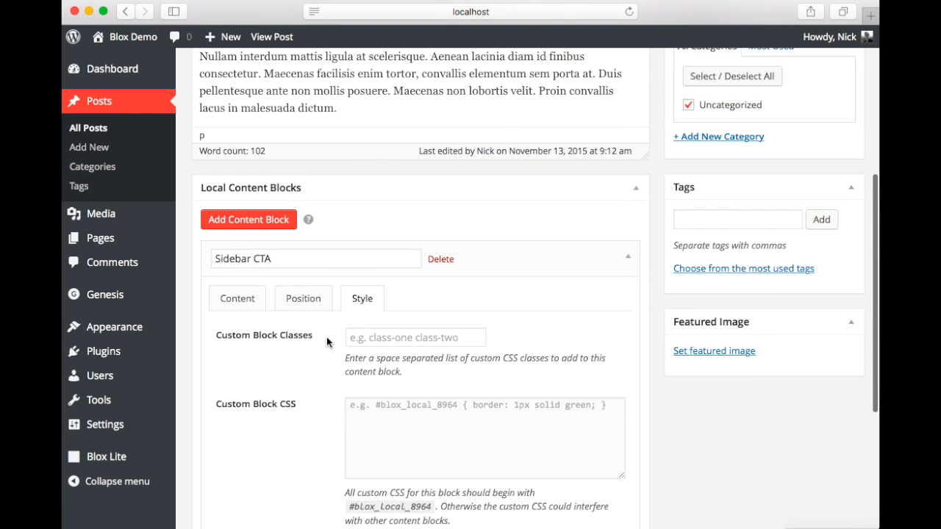
pyautogui.scroll(4, 327, 337)
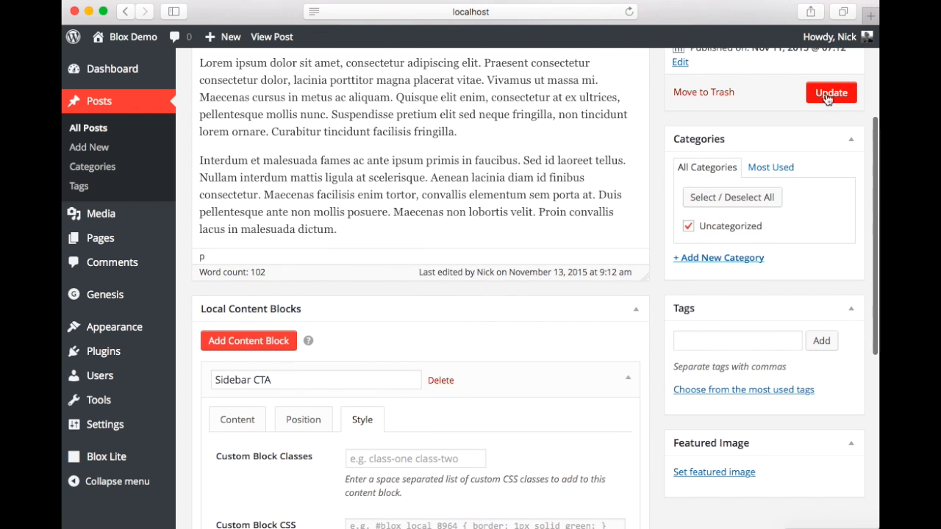
# Step: Update the post, check the Download Blox Lite Today button in the live sidebar, and return to editing
pyautogui.click(828, 96)
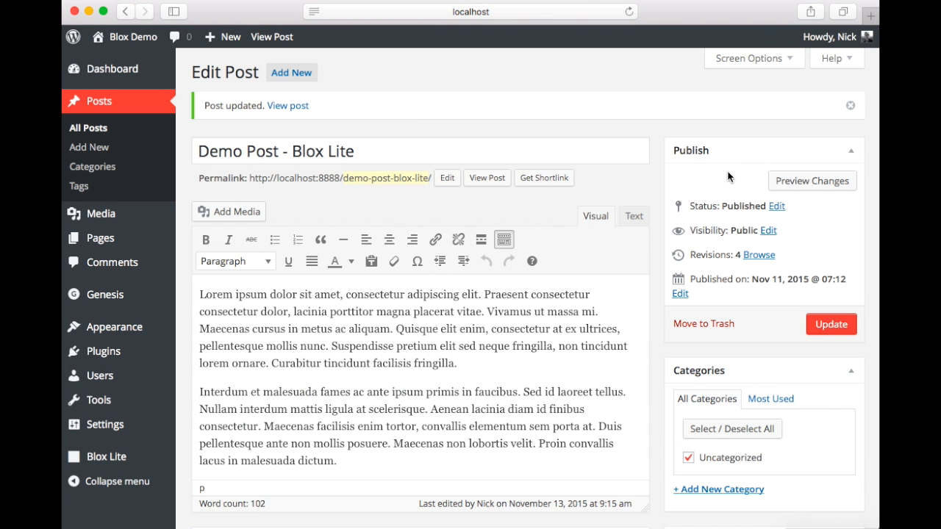
pyautogui.click(487, 178)
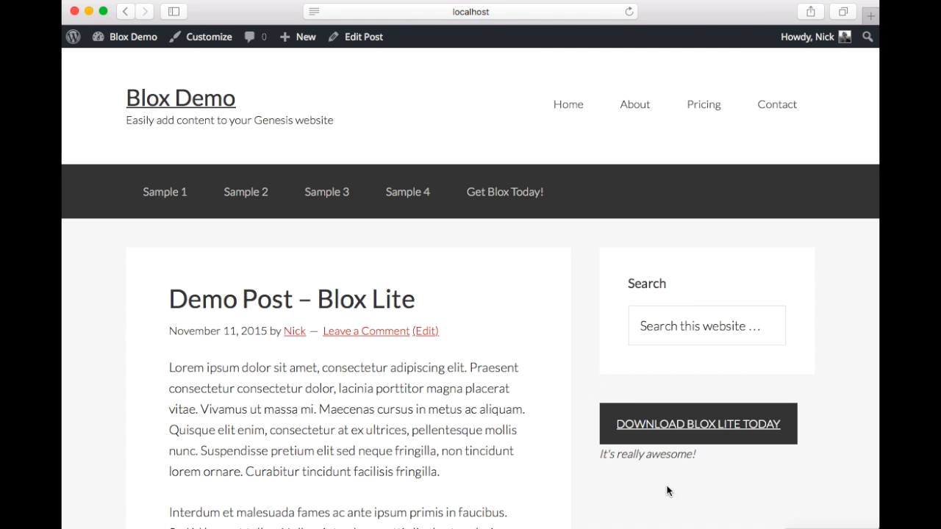
pyautogui.scroll(-2, 699, 474)
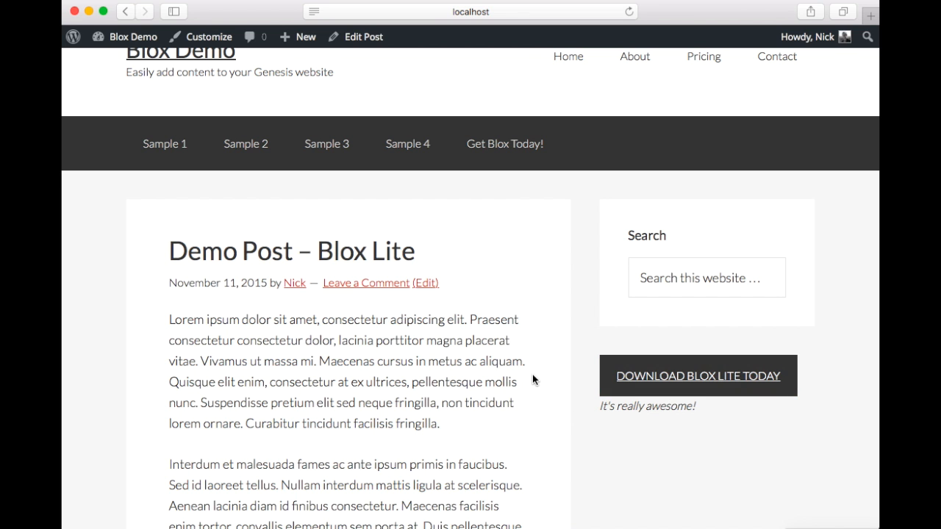
pyautogui.scroll(2, 533, 374)
pyautogui.click(363, 37)
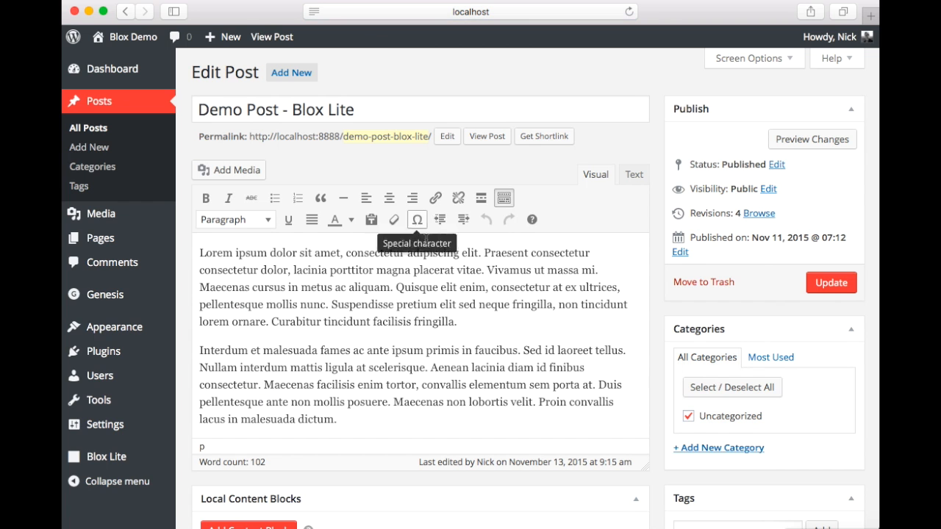
pyautogui.scroll(-1, 430, 269)
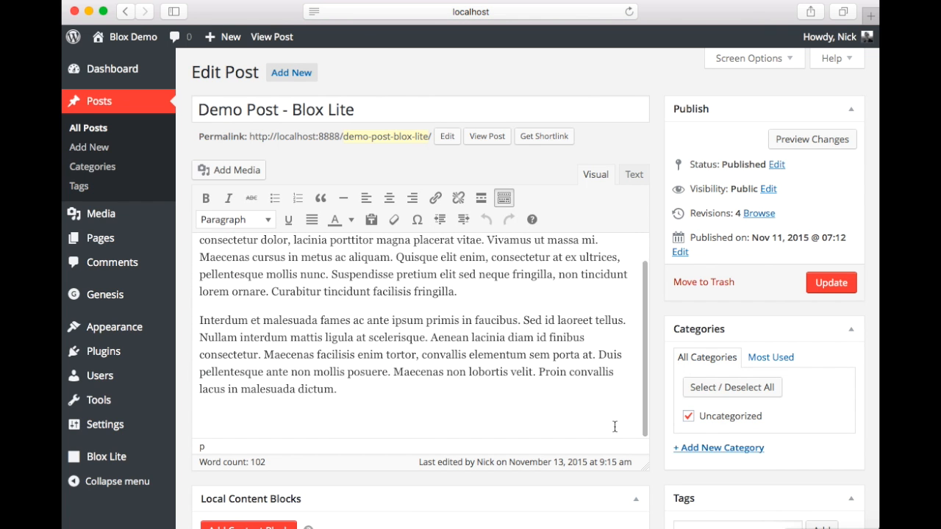
pyautogui.scroll(-5, 661, 479)
pyautogui.scroll(-5, 660, 478)
pyautogui.scroll(-2, 661, 479)
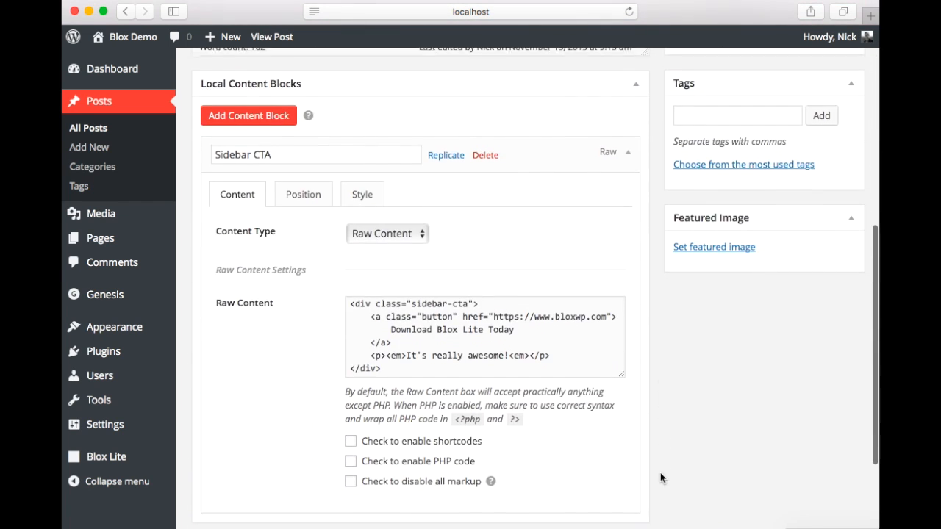
# Step: Write custom block CSS removing link underlines and giving paragraphs a 5px top margin, using the block's unique ID
pyautogui.click(371, 196)
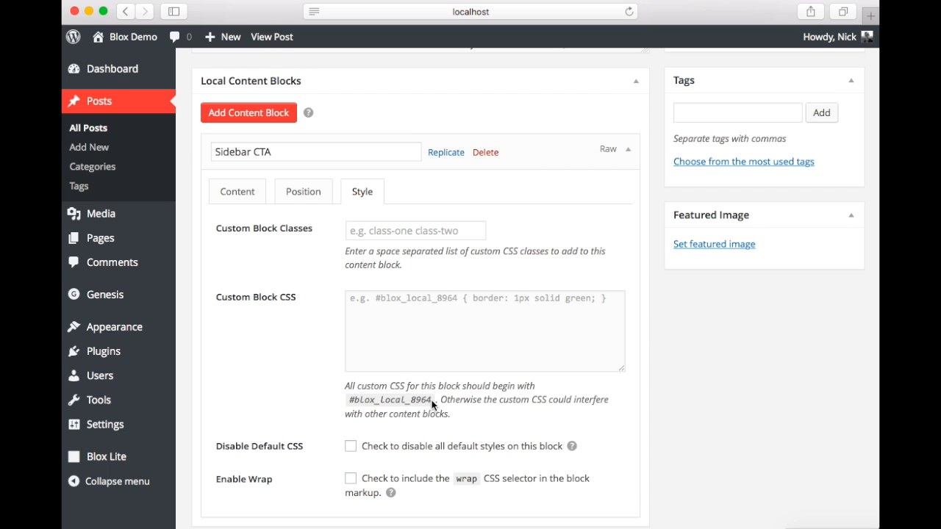
pyautogui.moveTo(432, 401); pyautogui.dragTo(349, 402)
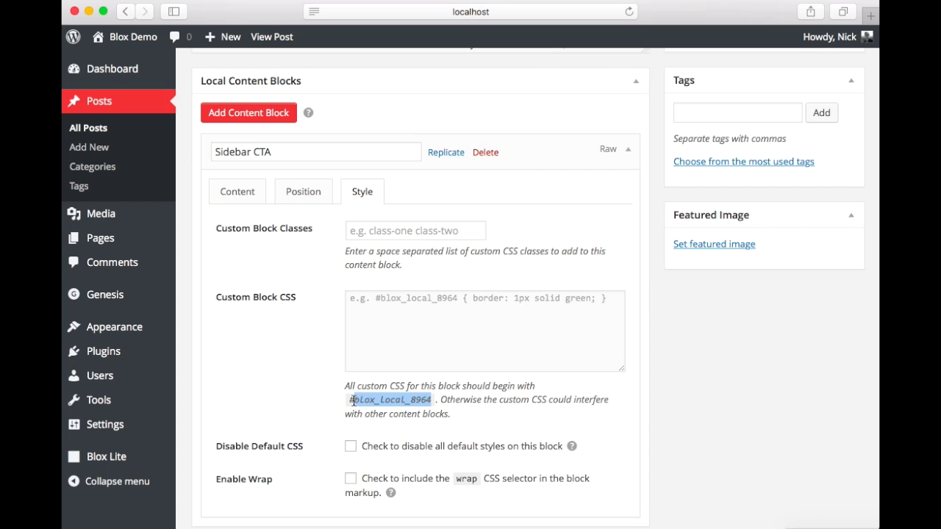
pyautogui.press('super+c')
pyautogui.click(366, 316)
pyautogui.press('super+v')
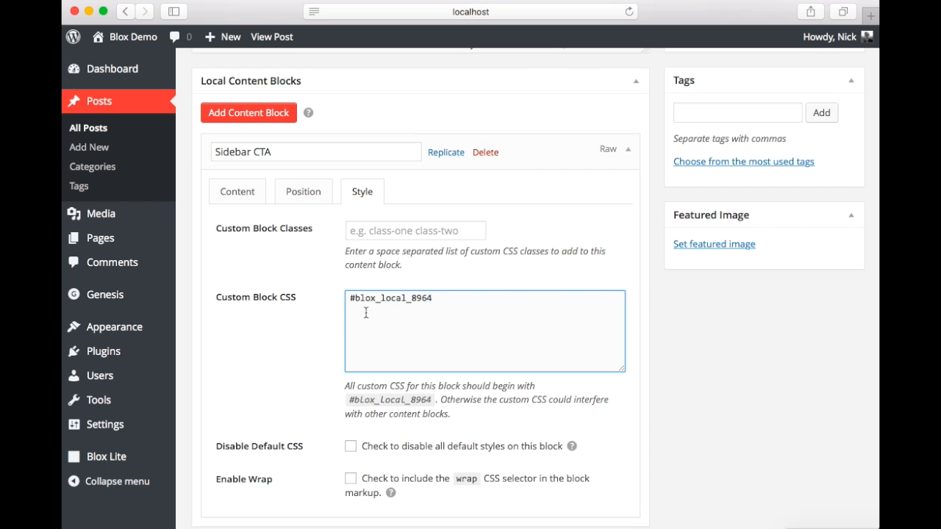
pyautogui.write('a ')
pyautogui.write('{ text')
pyautogui.write('-decoration')
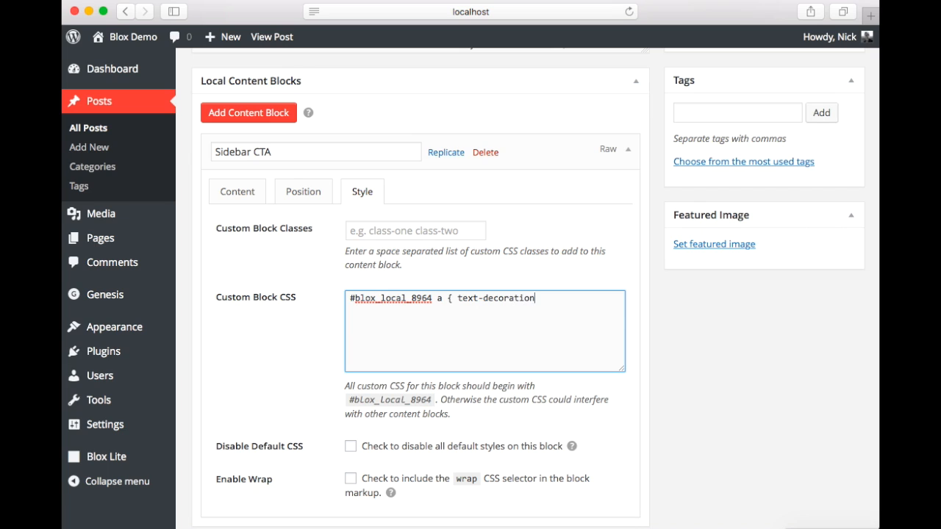
pyautogui.write(': none')
pyautogui.write('; }')
pyautogui.moveTo(444, 297); pyautogui.dragTo(347, 297)
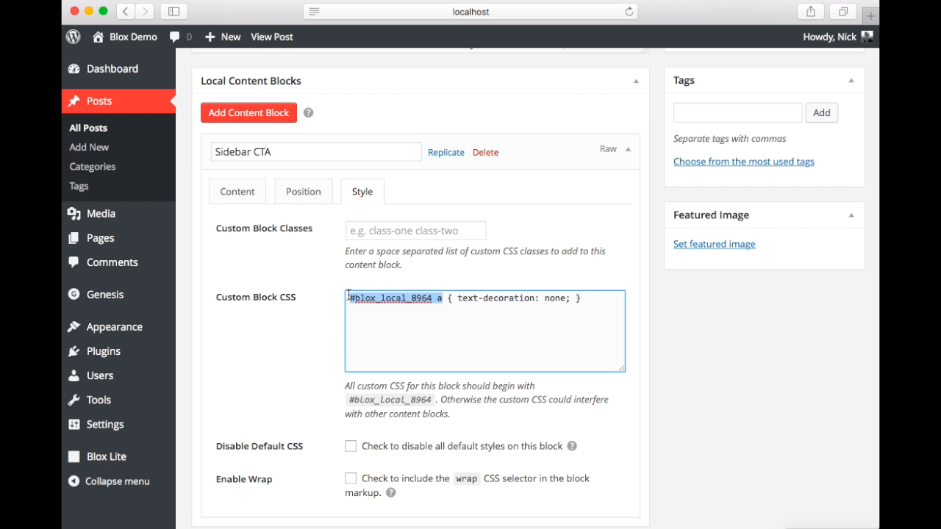
pyautogui.press('super+c')
pyautogui.press('Right')
pyautogui.press('Return')
pyautogui.press('super+v')
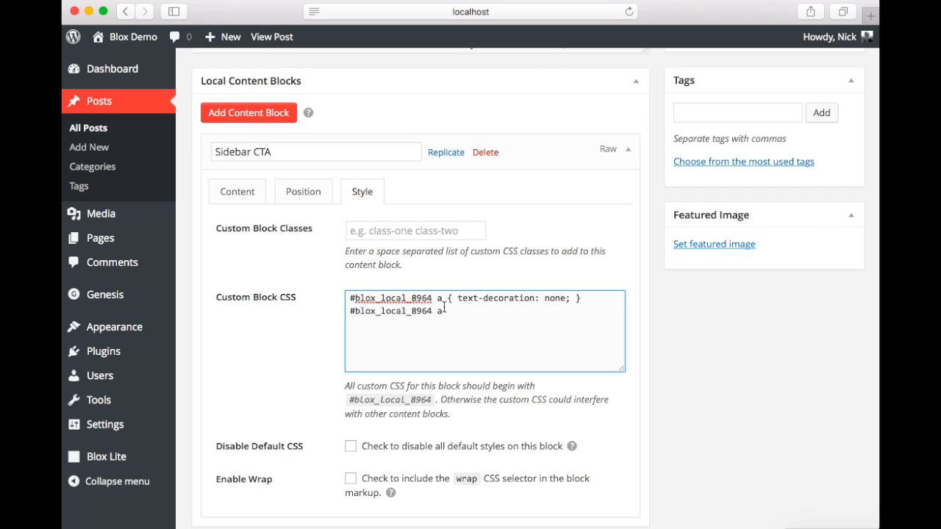
pyautogui.write('{')
pyautogui.doubleClick(438, 310)
pyautogui.write('p')
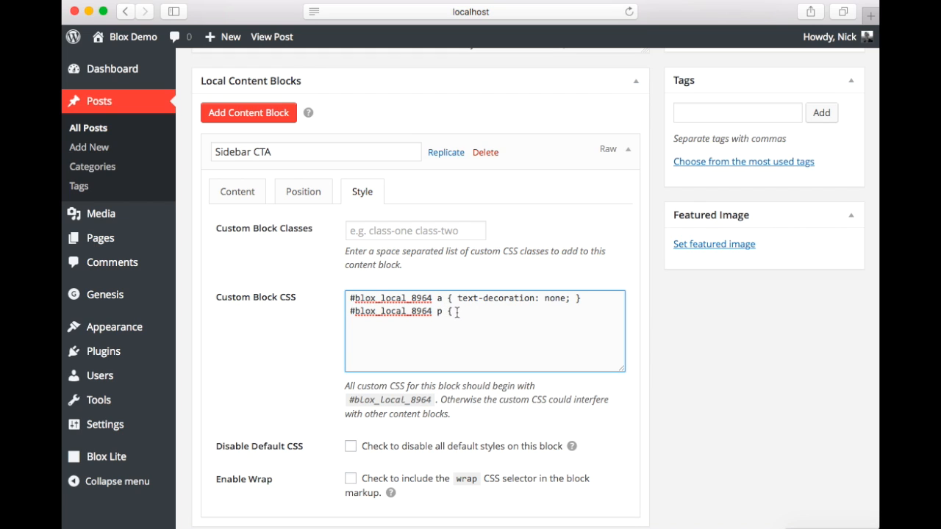
pyautogui.write(' { ')
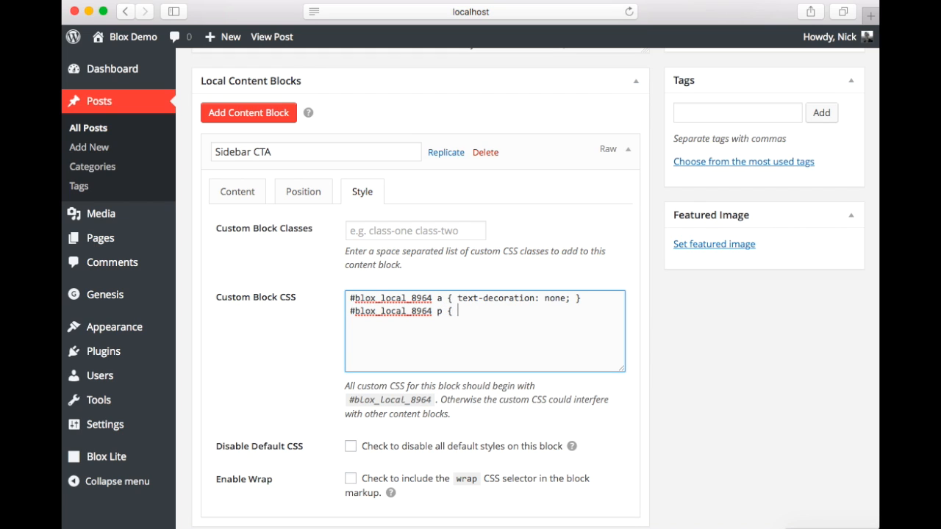
pyautogui.write('margin-')
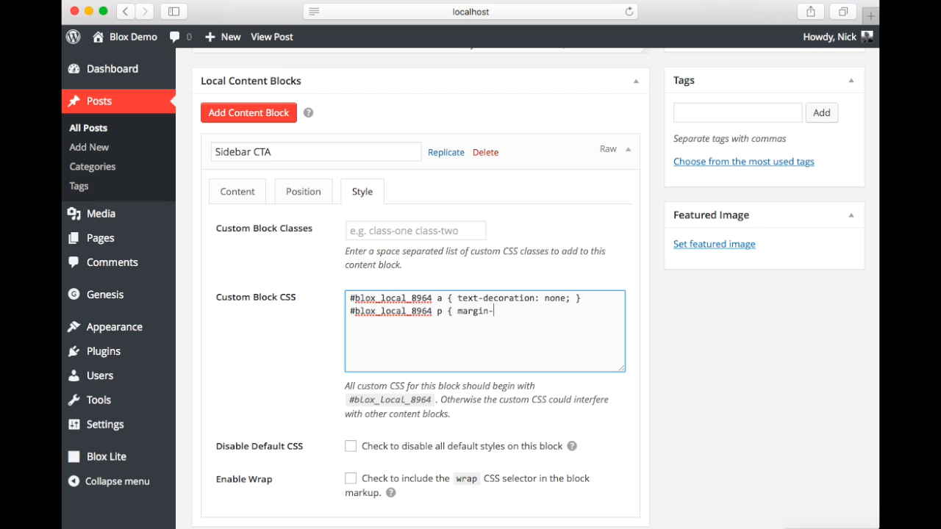
pyautogui.write('top: 1')
pyautogui.press('BackSpace')
pyautogui.write('5px;')
pyautogui.write(' }')
# Step: Add a text-align center rule for the block, update the post and view it live
pyautogui.moveTo(433, 298); pyautogui.dragTo(349, 299)
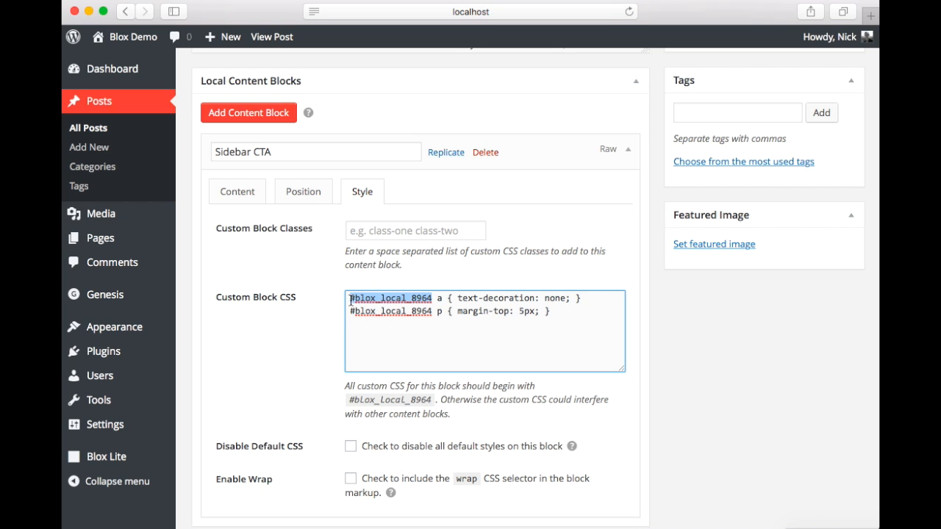
pyautogui.press('super+c')
pyautogui.press('Left')
pyautogui.press('Return')
pyautogui.press('Up')
pyautogui.press('super+v')
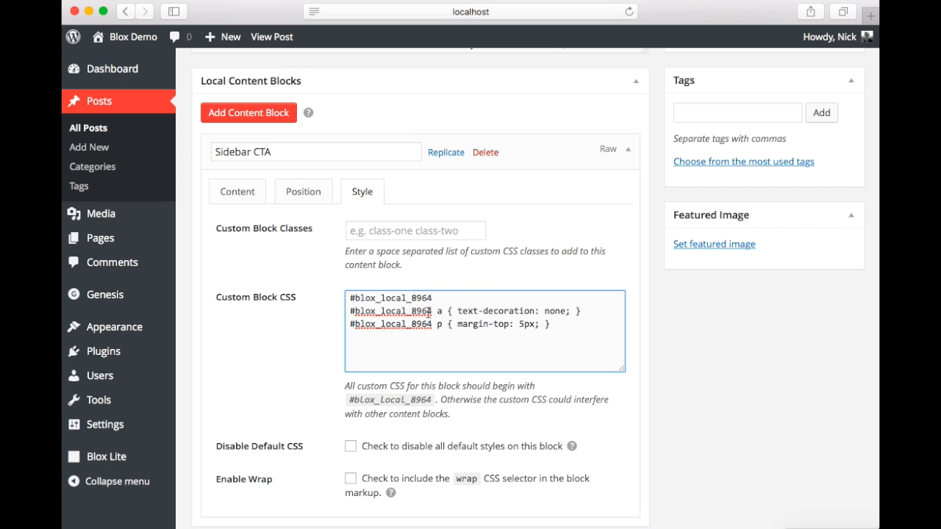
pyautogui.write('{ Tex')
pyautogui.write('t')
pyautogui.press('BackSpace')
pyautogui.press('BackSpace')
pyautogui.press('BackSpace')
pyautogui.press('BackSpace')
pyautogui.write('te')
pyautogui.write('xt-align')
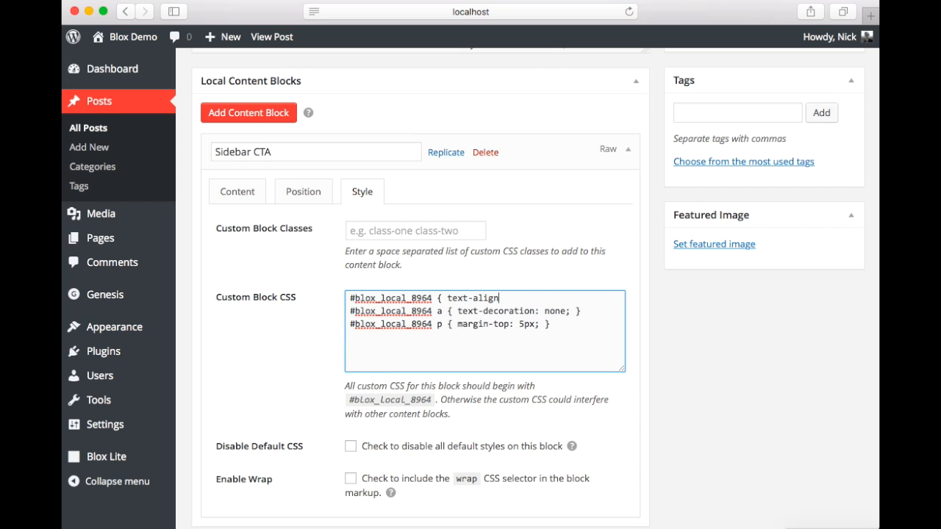
pyautogui.write(': center')
pyautogui.write(' }')
pyautogui.press('Left')
pyautogui.press('Left')
pyautogui.write(';')
pyautogui.scroll(2, 650, 421)
pyautogui.scroll(2, 650, 421)
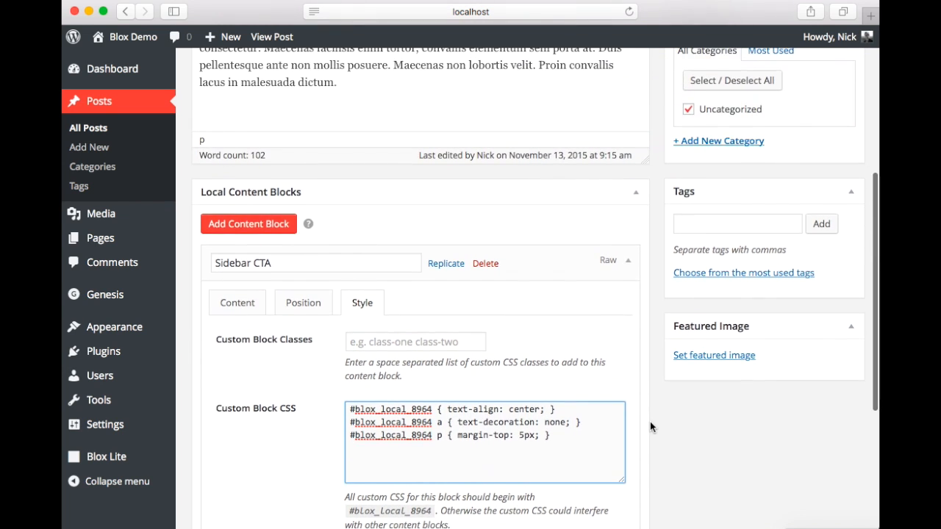
pyautogui.scroll(1, 650, 421)
pyautogui.scroll(3, 650, 421)
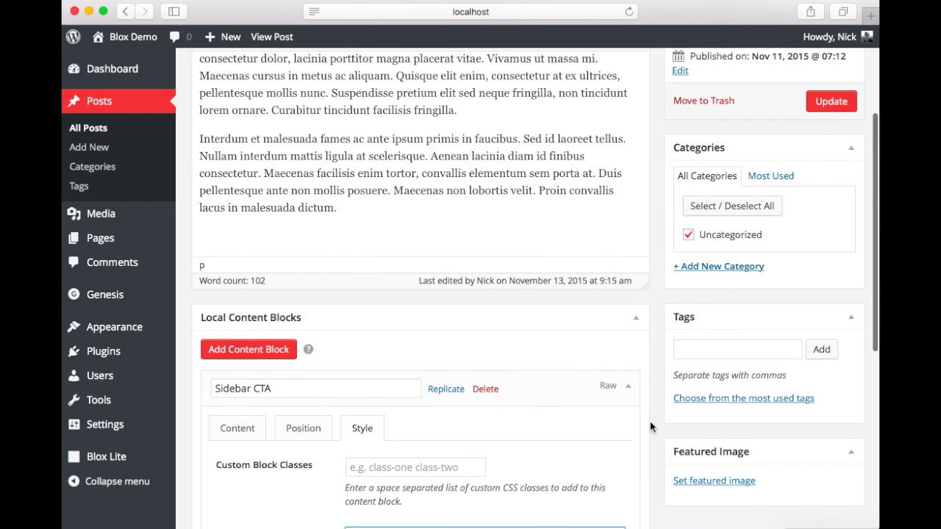
pyautogui.click(830, 105)
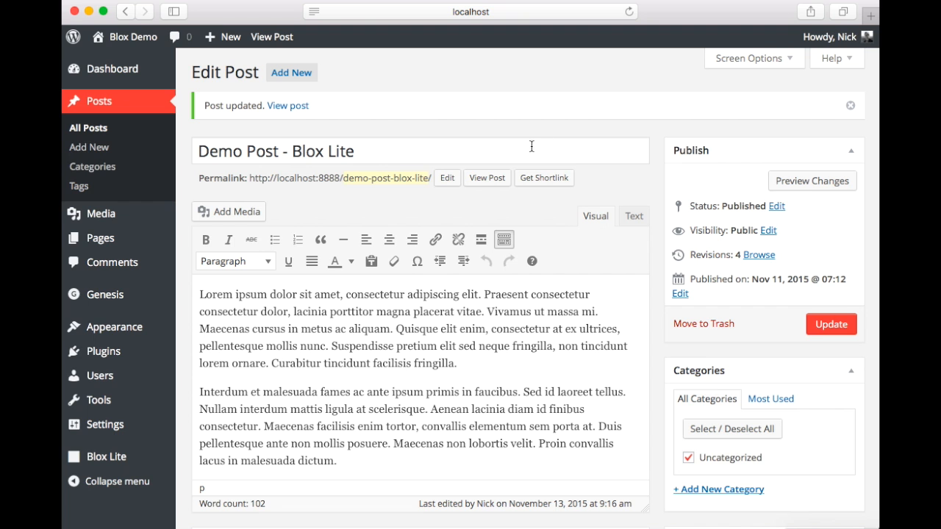
pyautogui.click(487, 178)
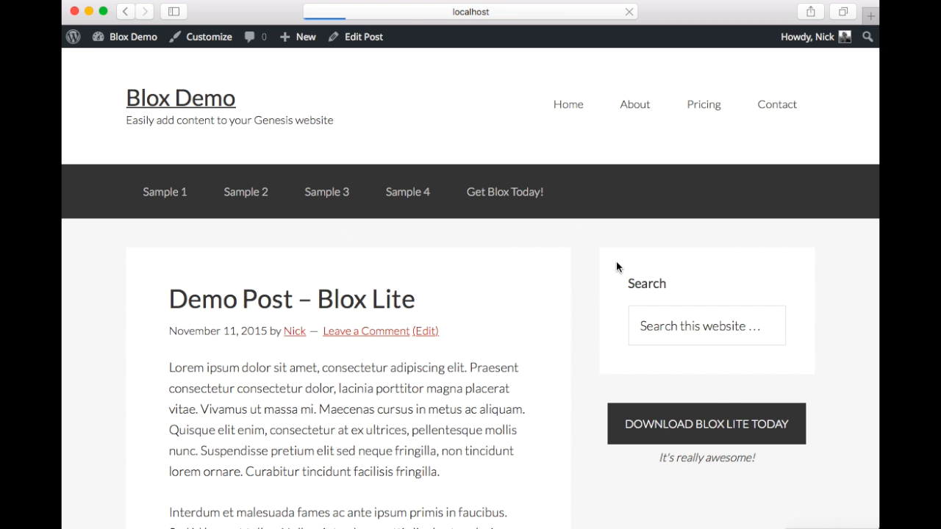
pyautogui.scroll(-2, 556, 369)
pyautogui.scroll(-4, 556, 373)
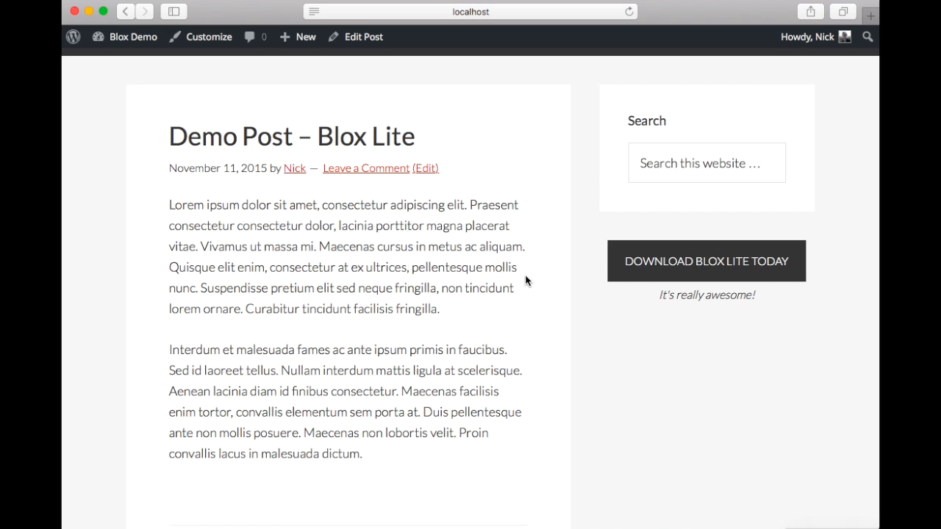
pyautogui.scroll(5, 525, 275)
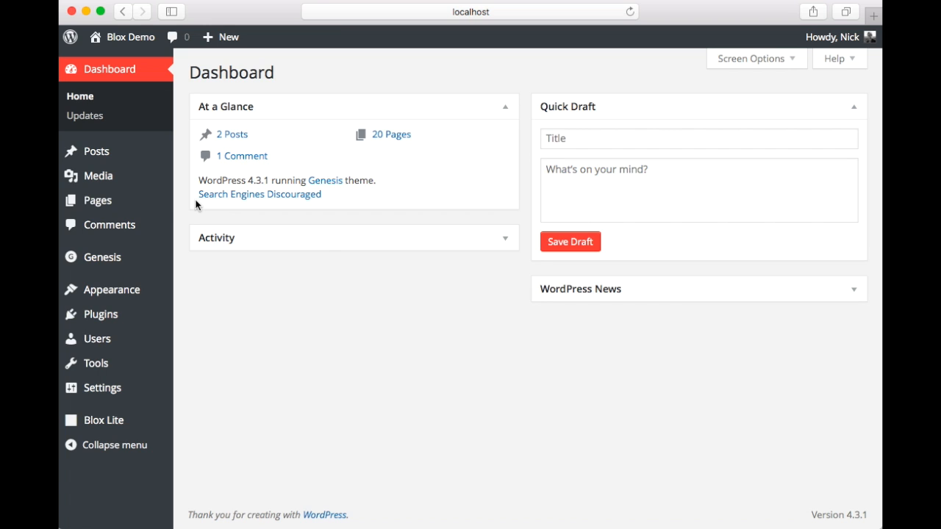
# Step: Look over the Test Page, Sub Test Page and Sub Sub Test Page editors from All Pages
pyautogui.click(115, 197)
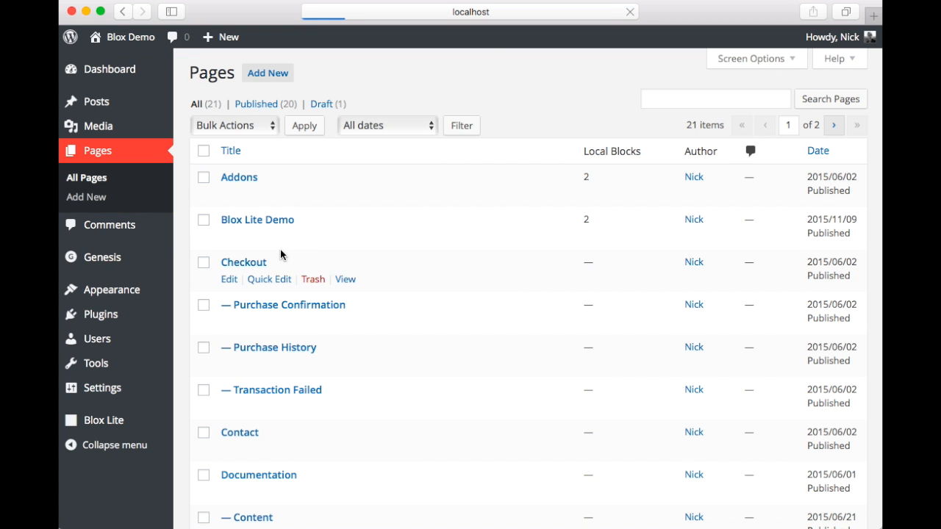
pyautogui.scroll(-3, 337, 383)
pyautogui.scroll(-2, 337, 351)
pyautogui.scroll(-3, 337, 351)
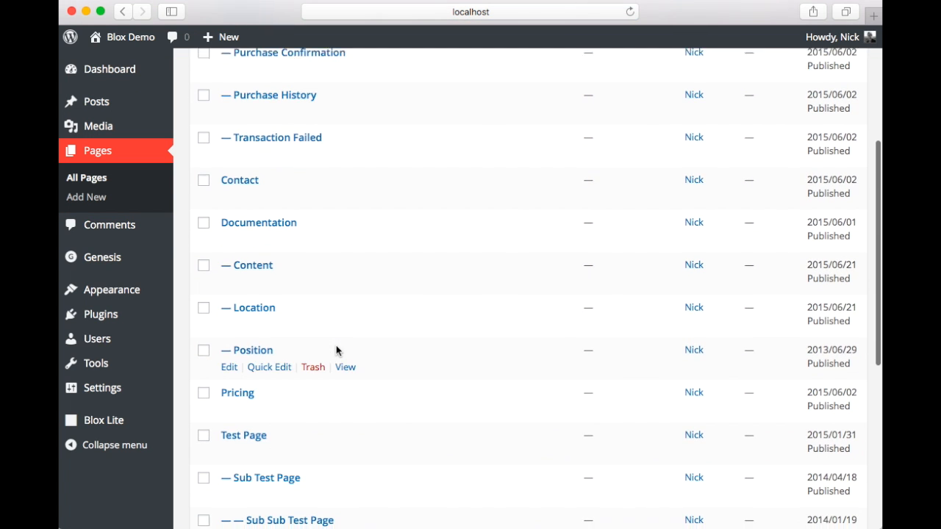
pyautogui.scroll(-2, 336, 350)
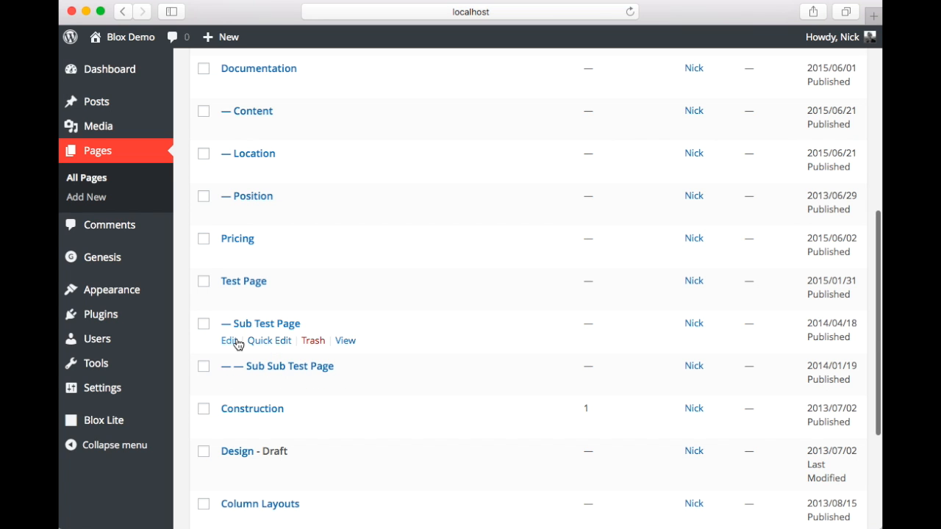
pyautogui.click(230, 297)
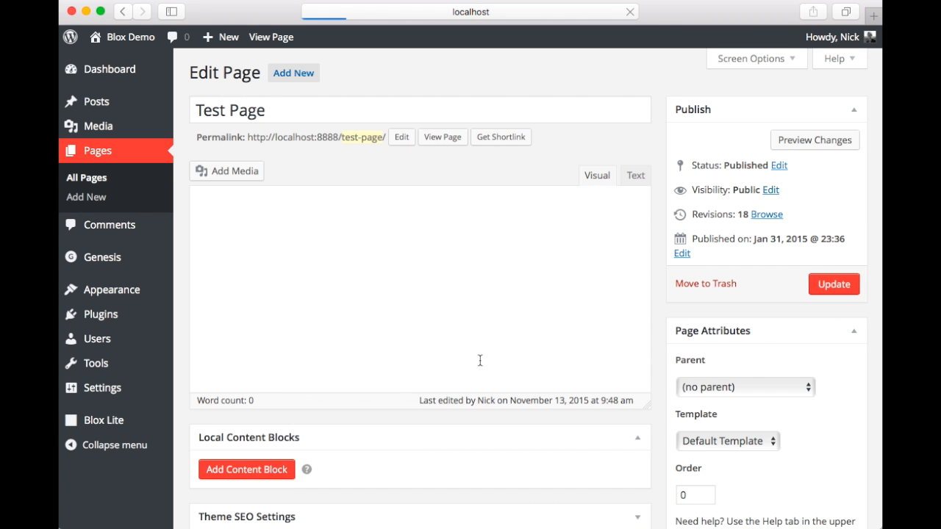
pyautogui.scroll(-5, 479, 359)
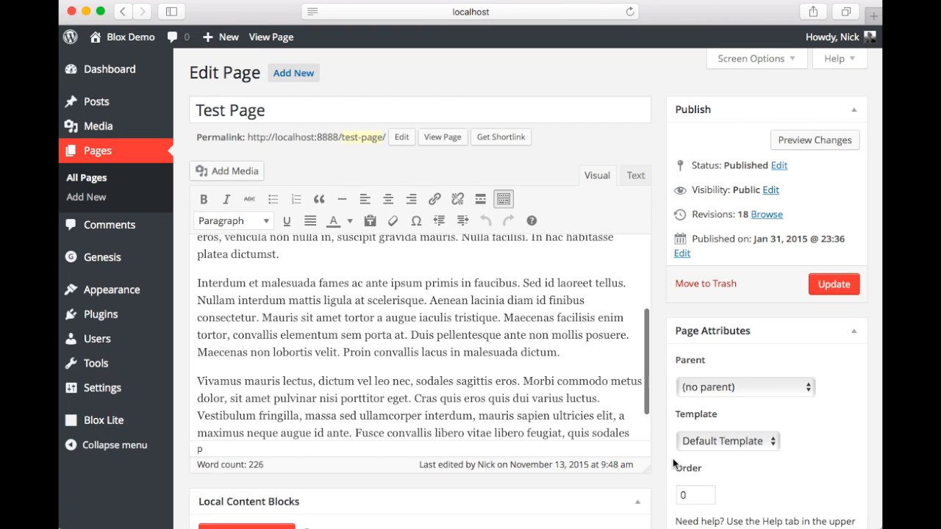
pyautogui.scroll(-5, 479, 360)
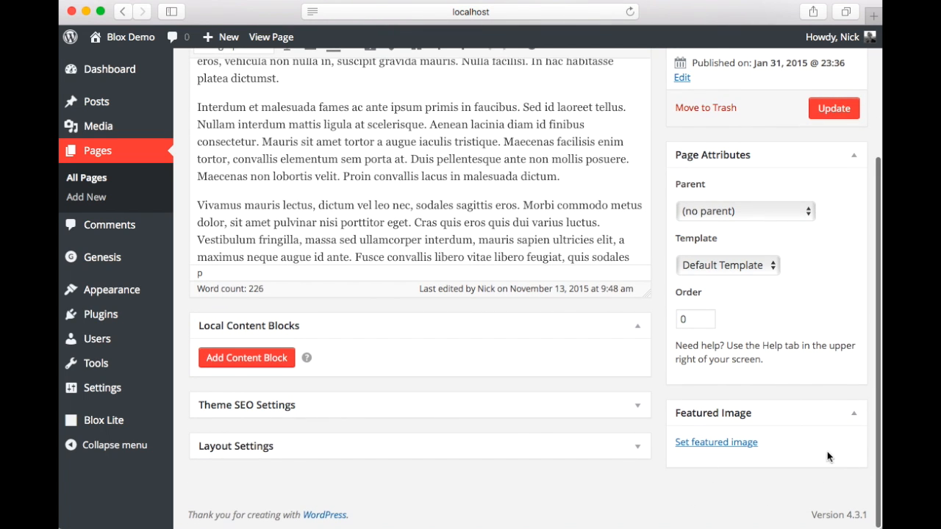
pyautogui.click(86, 178)
pyautogui.scroll(-5, 314, 418)
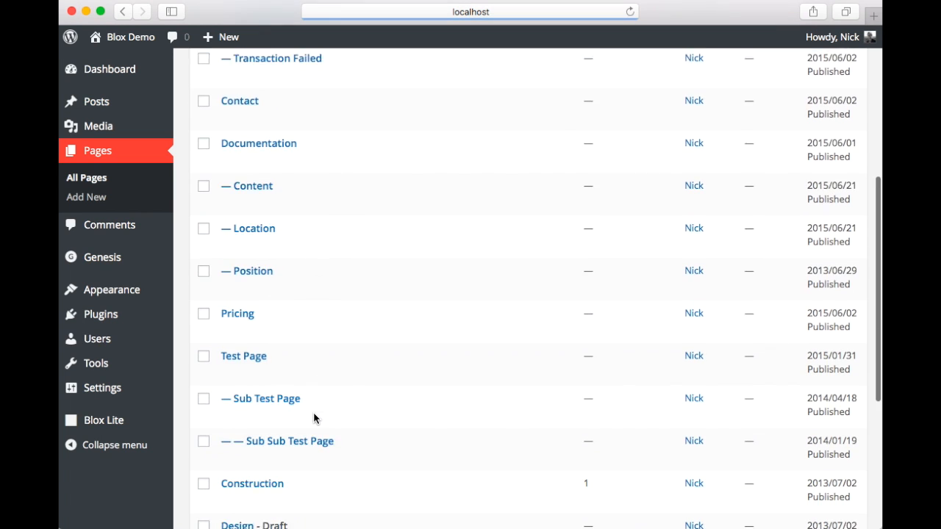
pyautogui.scroll(-3, 314, 418)
pyautogui.click(229, 258)
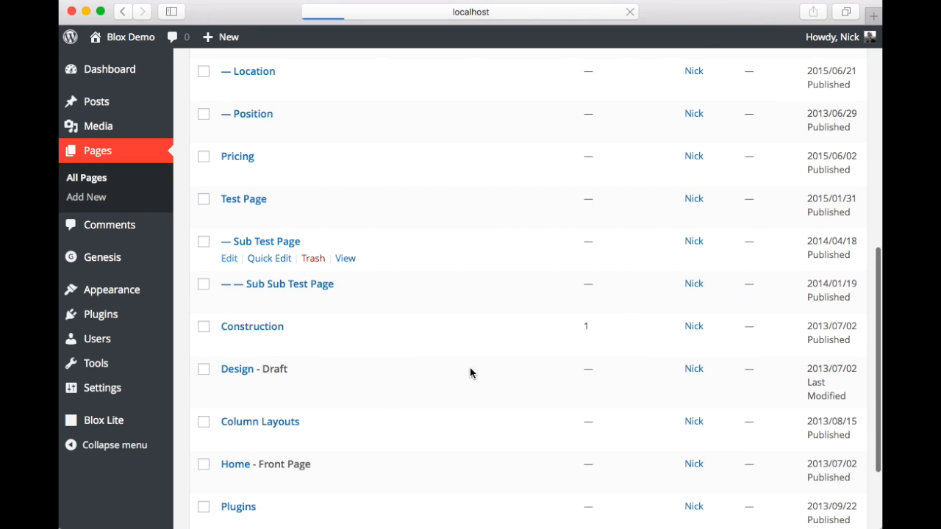
pyautogui.scroll(-5, 760, 481)
pyautogui.scroll(-3, 760, 480)
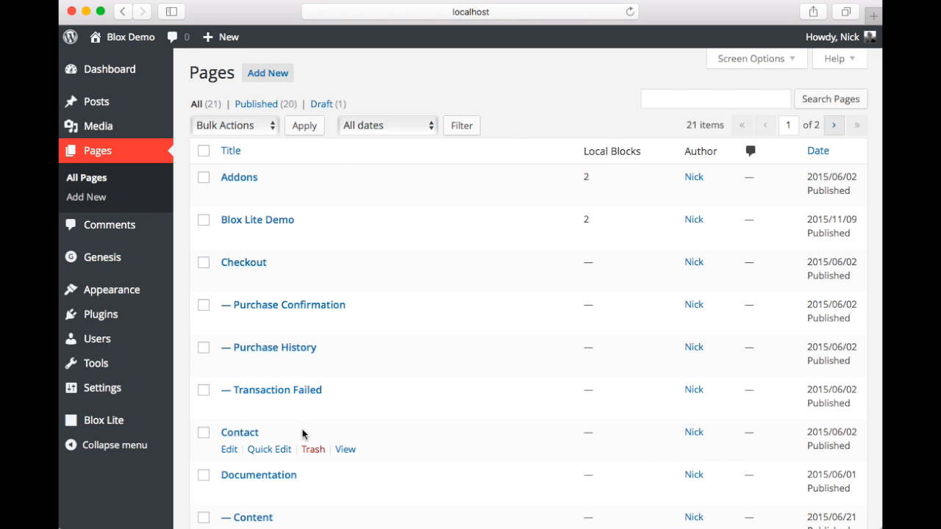
pyautogui.scroll(-10, 268, 456)
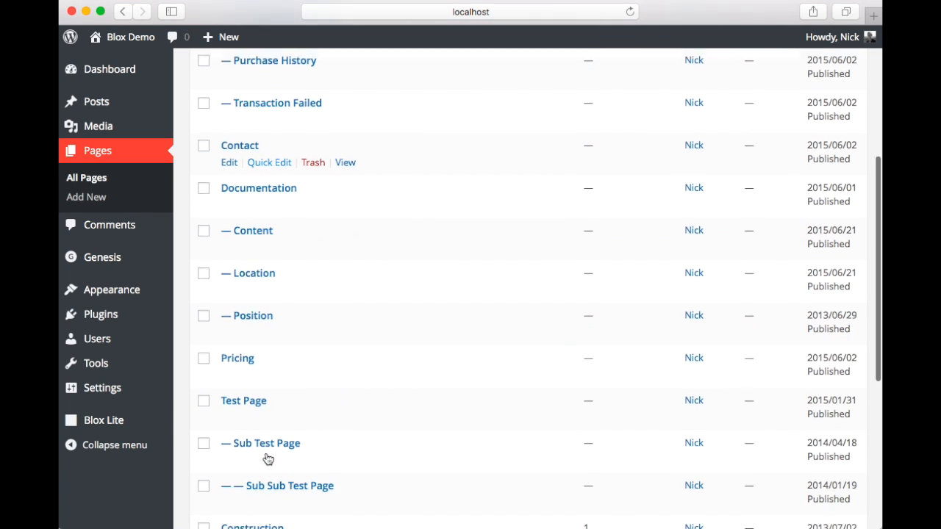
pyautogui.scroll(-2, 268, 459)
pyautogui.click(228, 403)
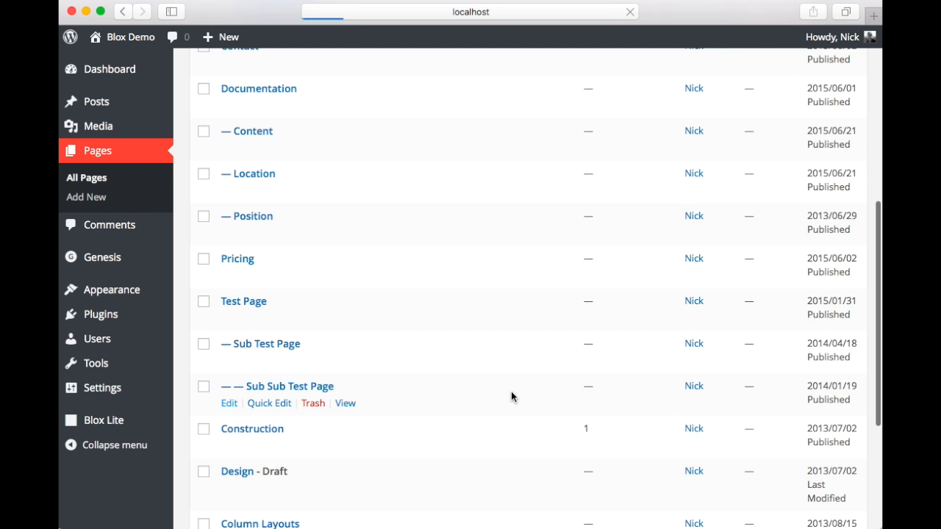
pyautogui.scroll(-5, 511, 391)
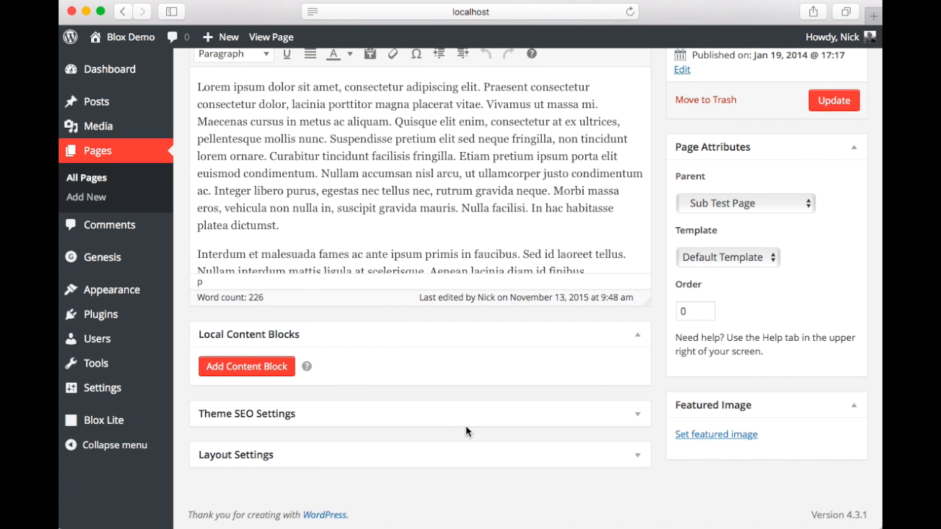
pyautogui.moveTo(104, 421)
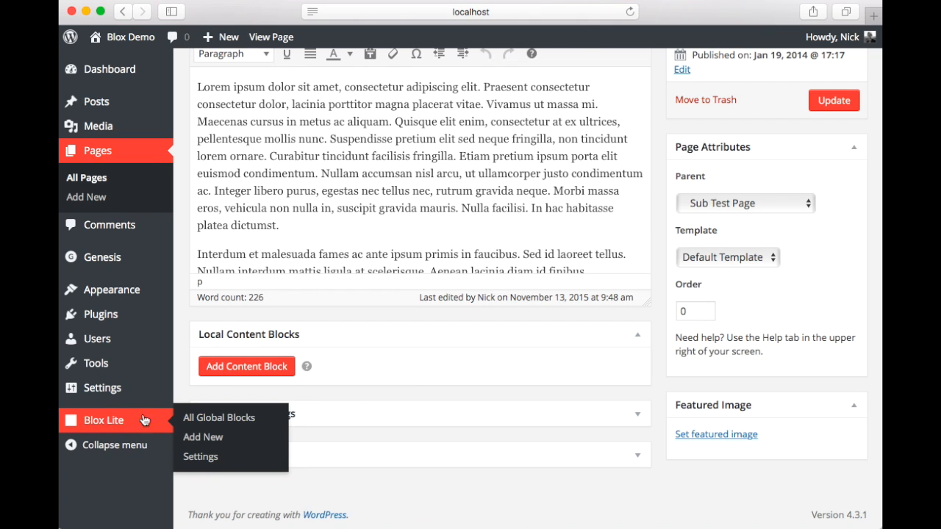
# Step: Create a new global block titled Banner Image - Pages with Static Image content type
pyautogui.click(190, 421)
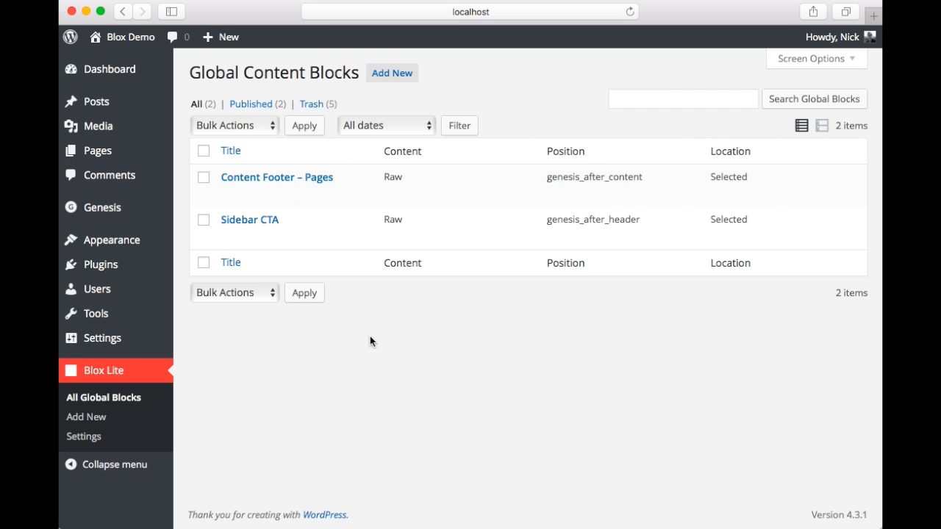
pyautogui.click(391, 73)
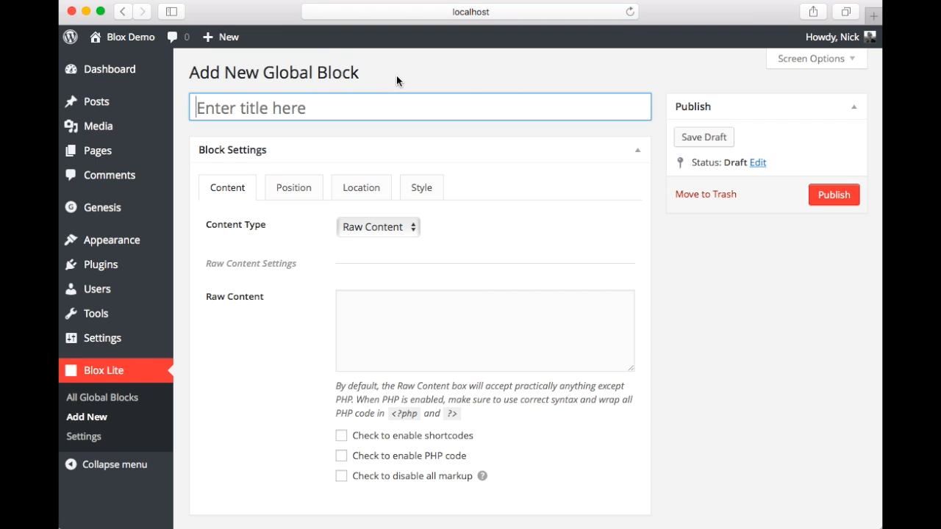
pyautogui.write('Banner Ima')
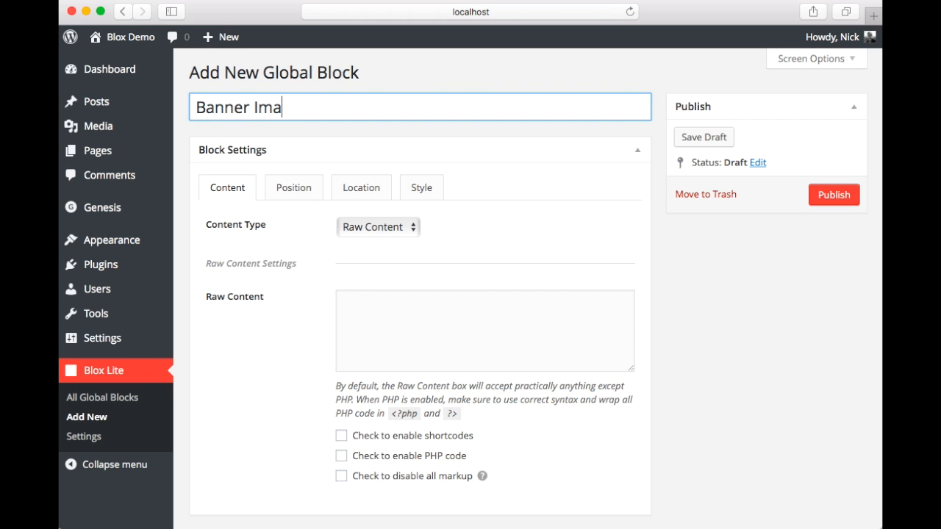
pyautogui.write('ge')
pyautogui.write(' - a')
pyautogui.press('BackSpace')
pyautogui.write('Pages')
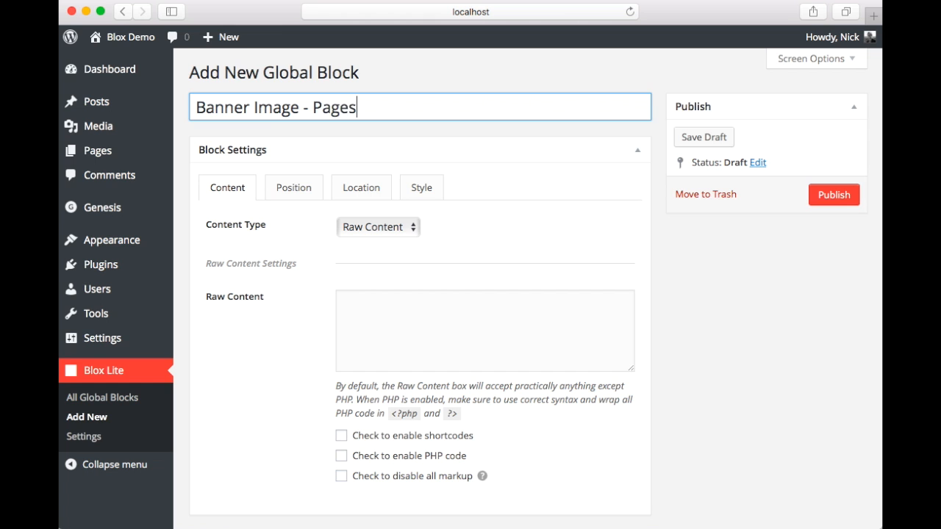
pyautogui.click(412, 227)
pyautogui.click(404, 241)
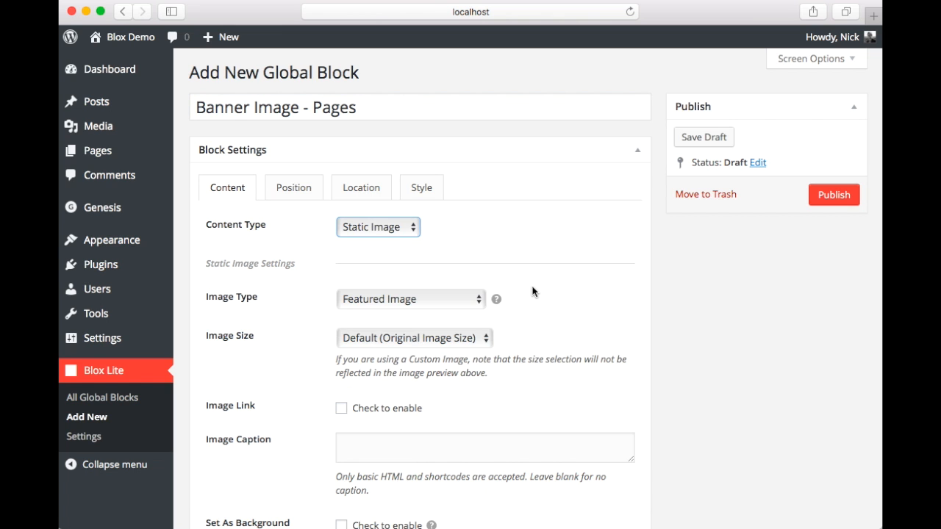
pyautogui.scroll(-1, 536, 294)
pyautogui.scroll(-2, 536, 293)
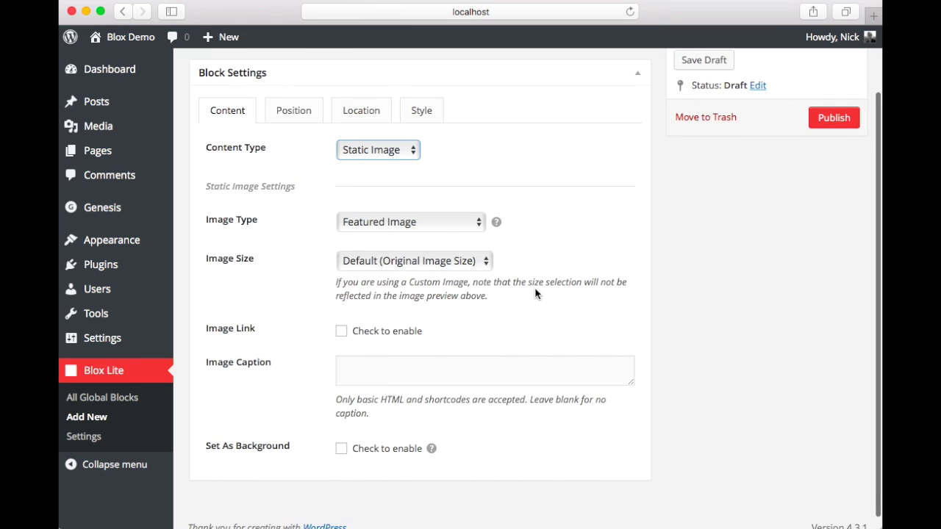
# Step: Set Image Type to Featured or Custom Image and browse the media library
pyautogui.click(466, 219)
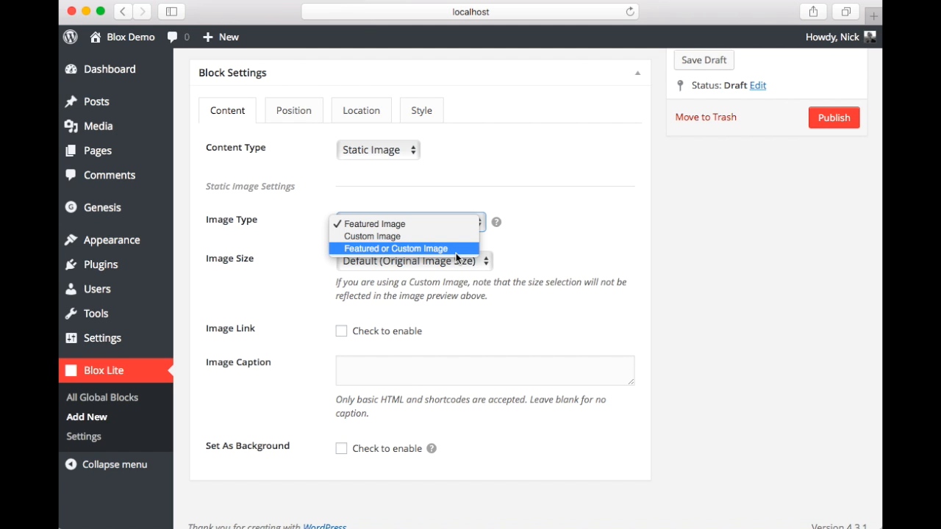
pyautogui.click(456, 250)
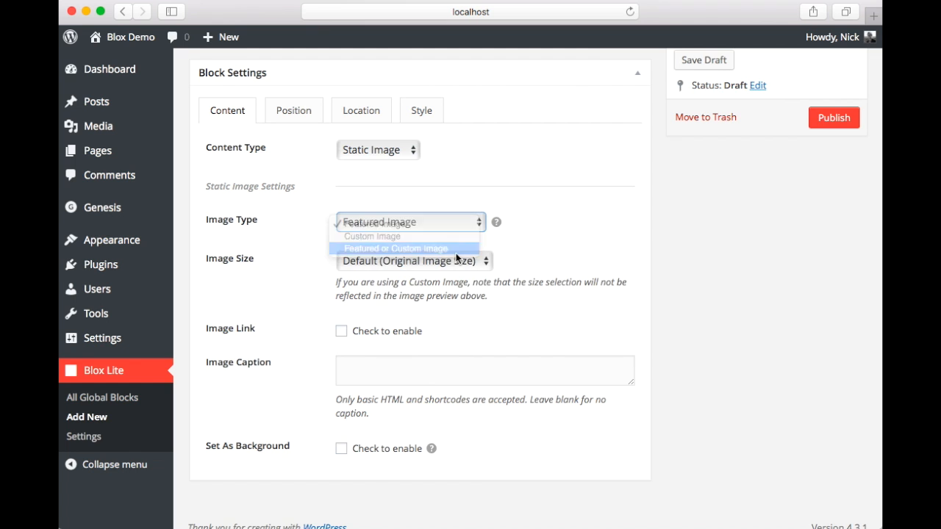
pyautogui.scroll(-3, 667, 345)
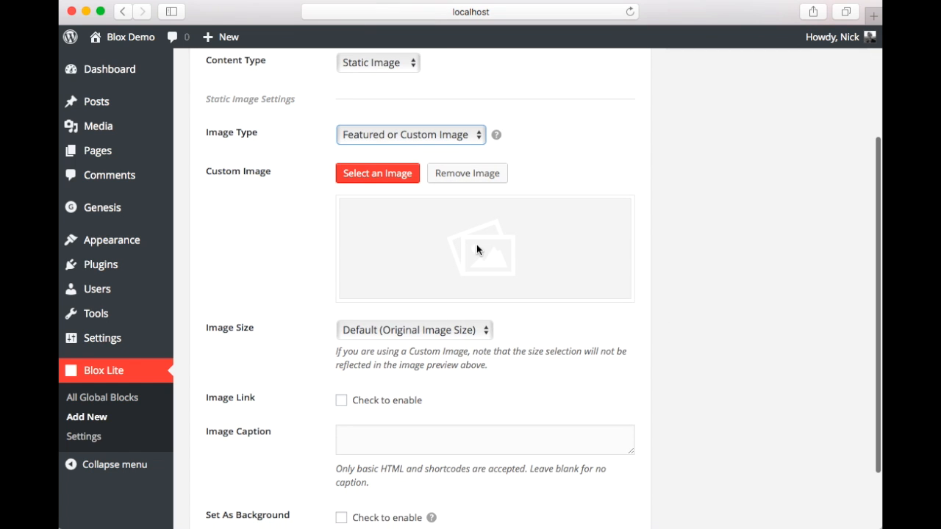
pyautogui.click(397, 174)
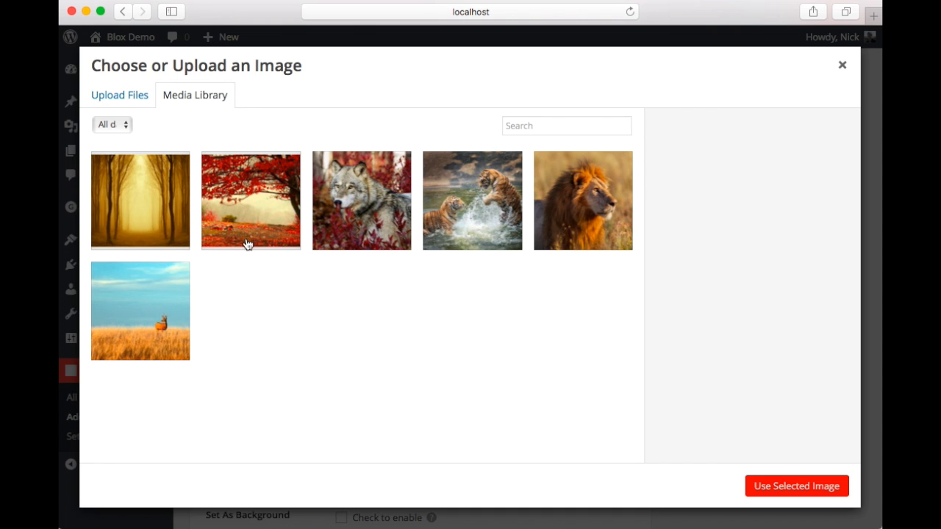
# Step: Use the deer-in-grass photo as the custom image, set as background with no image link
pyautogui.click(181, 299)
pyautogui.click(787, 486)
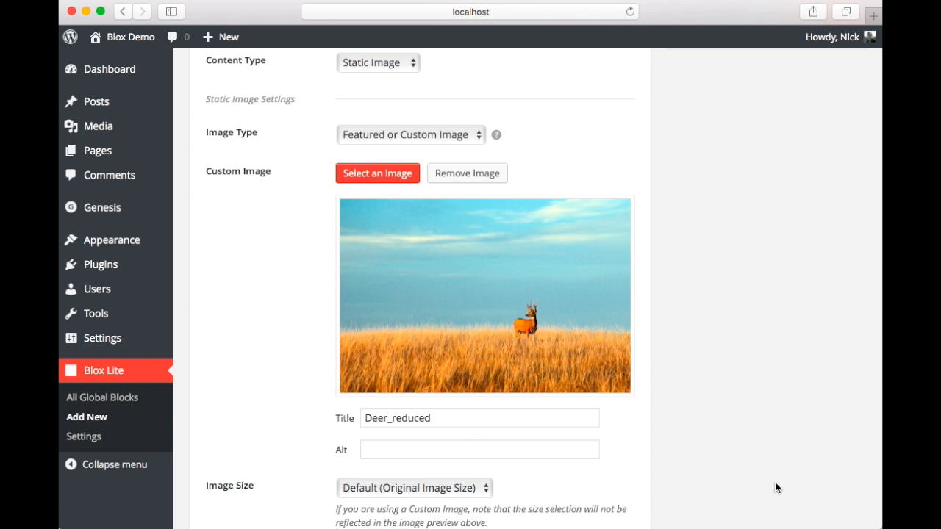
pyautogui.scroll(-5, 777, 487)
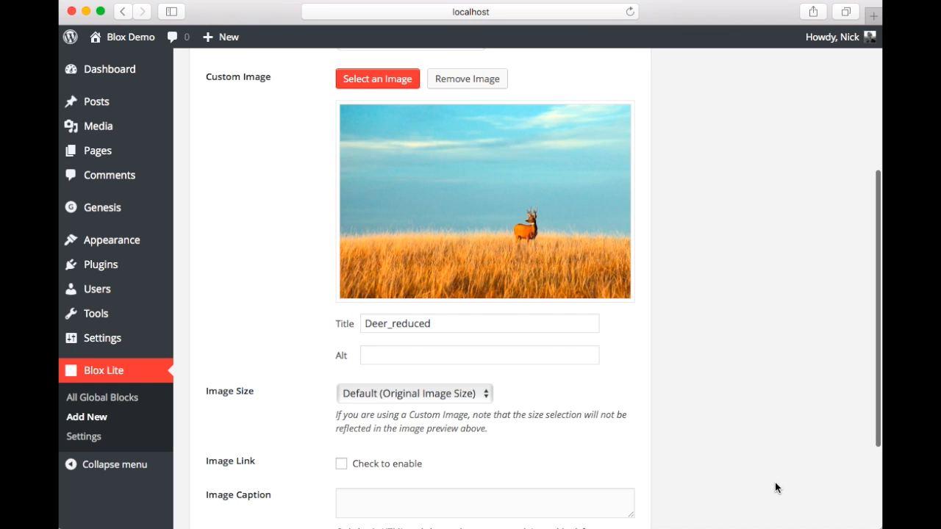
pyautogui.scroll(-3, 777, 487)
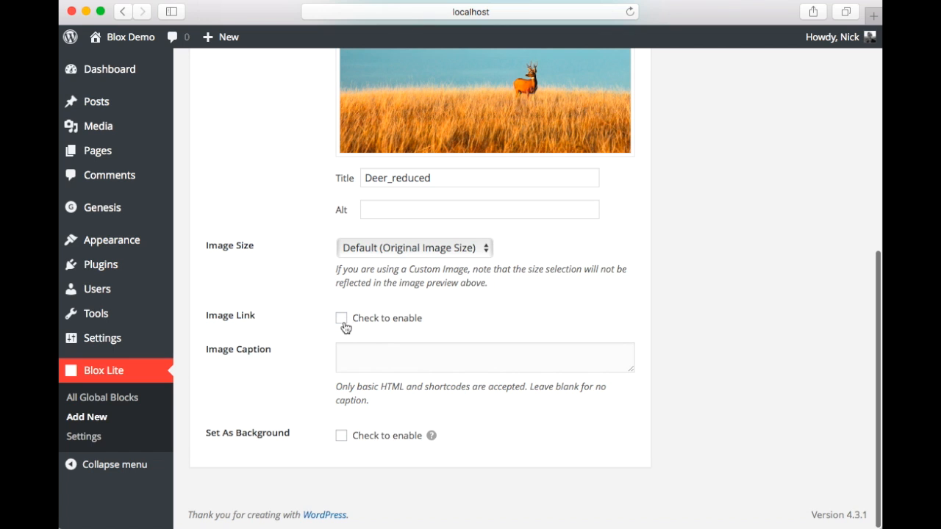
pyautogui.click(341, 436)
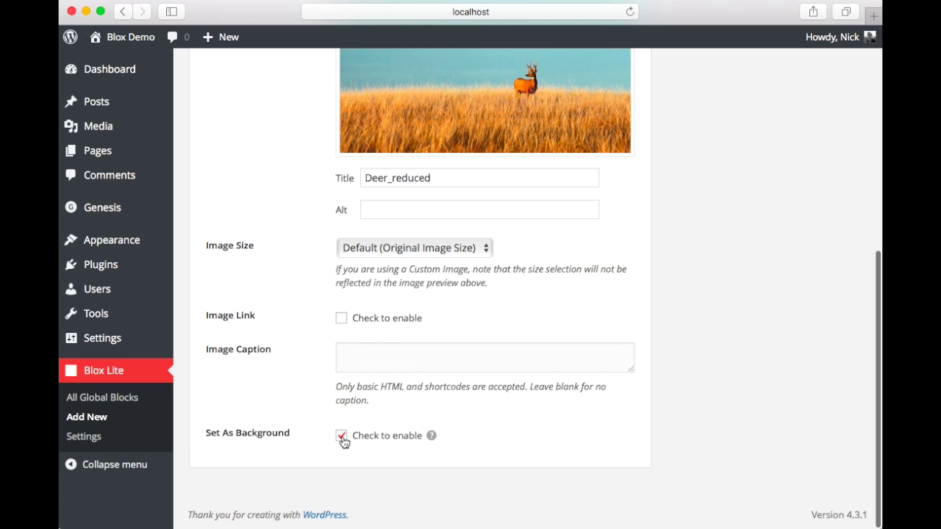
pyautogui.click(342, 319)
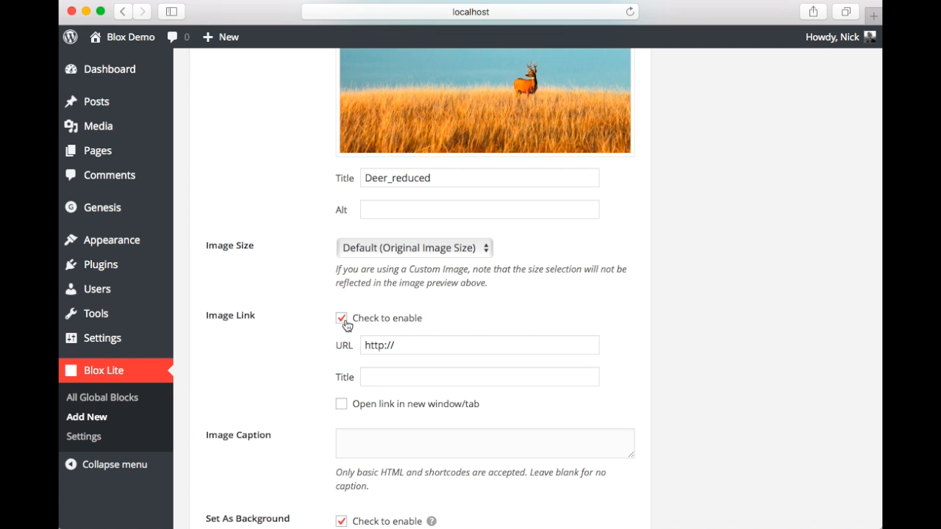
pyautogui.click(342, 319)
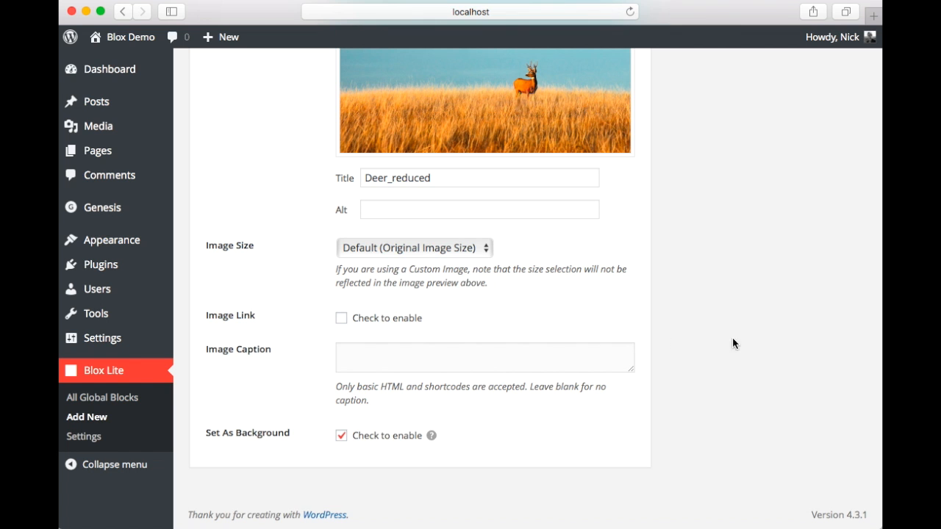
pyautogui.scroll(8, 730, 322)
pyautogui.scroll(5, 730, 322)
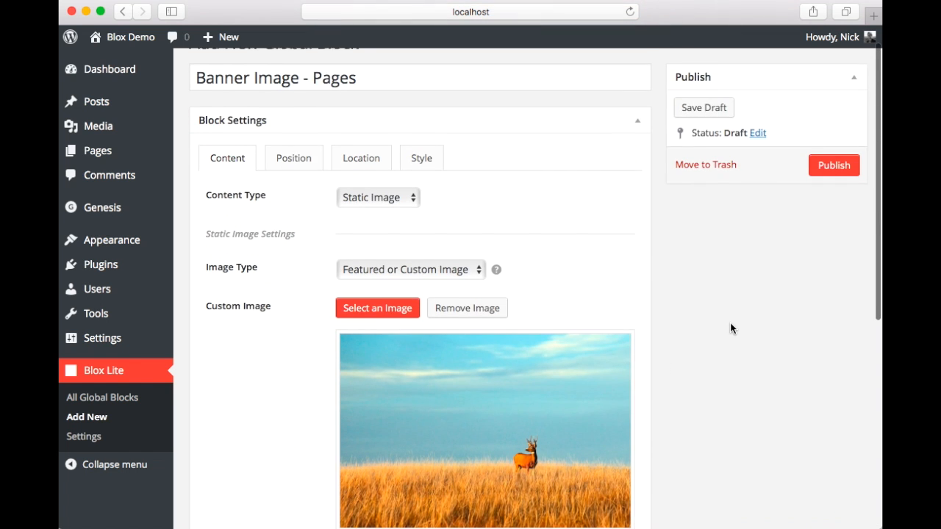
# Step: Set Position Type to Custom at genesis_before_content_sidebar_wrap, then view the Block Location choices
pyautogui.click(308, 189)
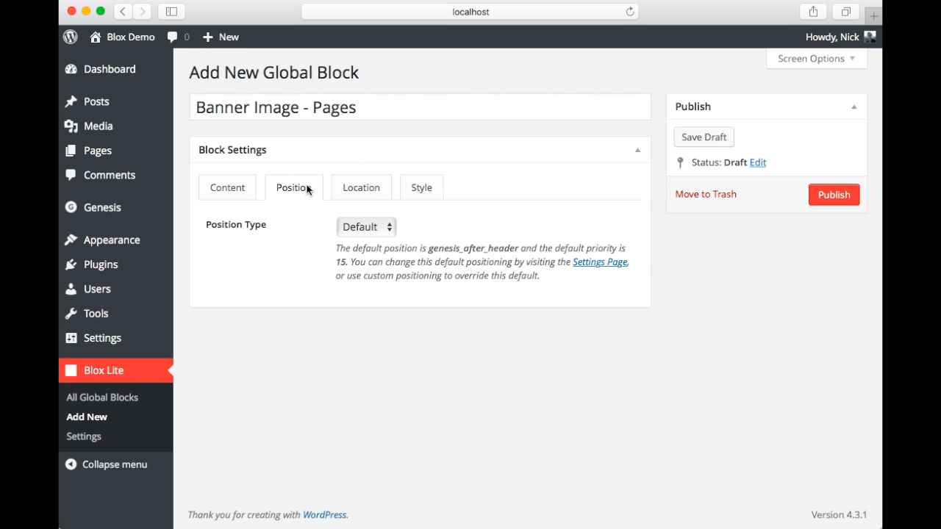
pyautogui.click(374, 227)
pyautogui.click(371, 242)
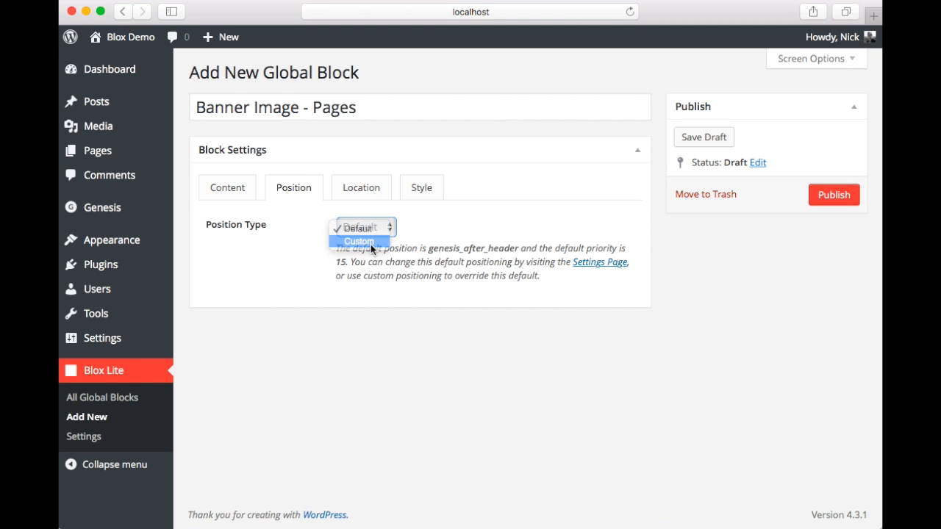
pyautogui.click(374, 267)
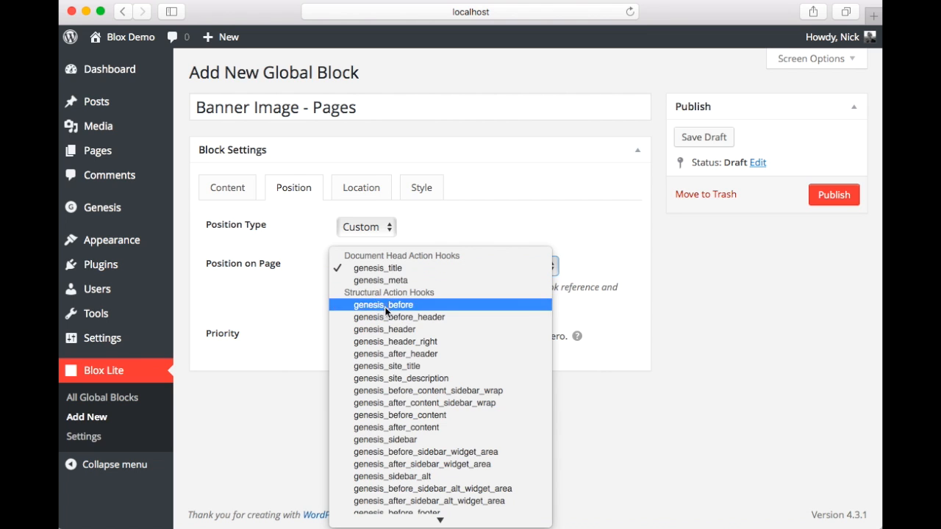
pyautogui.click(414, 391)
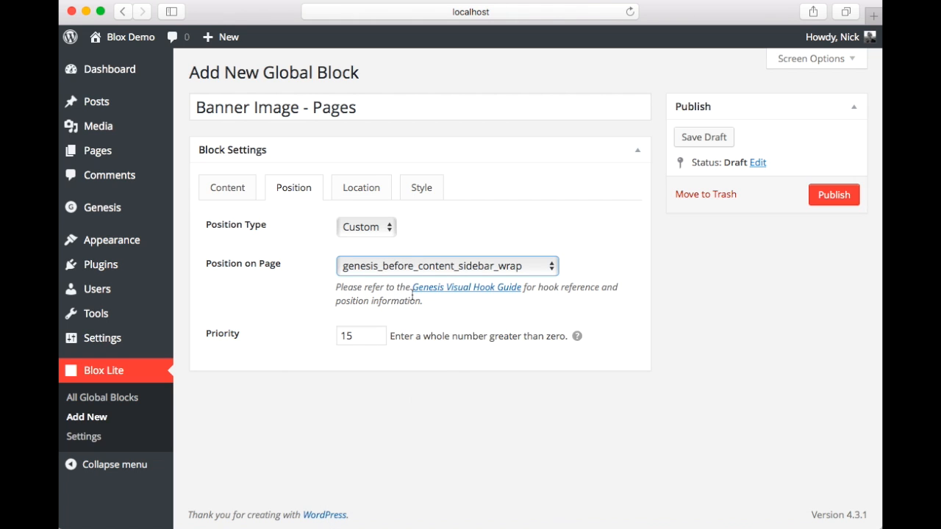
pyautogui.click(361, 188)
pyautogui.click(386, 227)
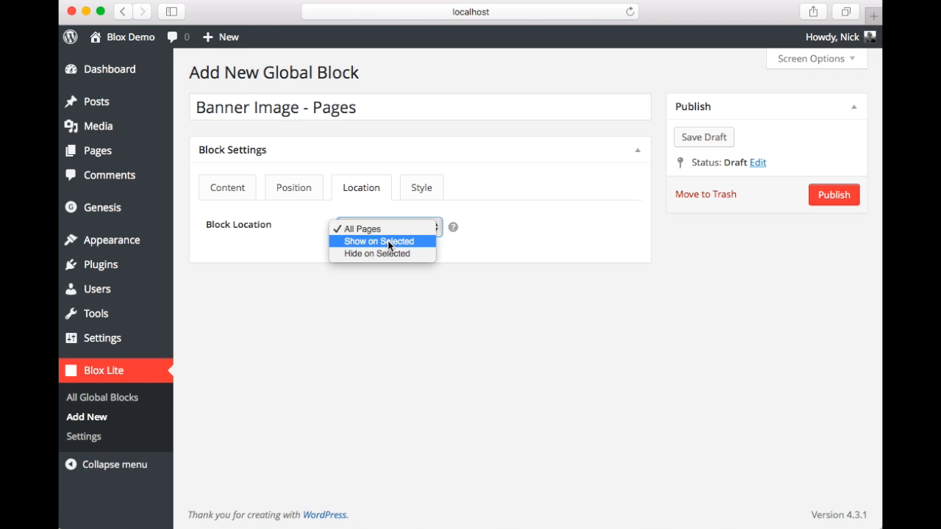
# Step: Limit the block location to selected single pages of the Pages post type
pyautogui.click(387, 240)
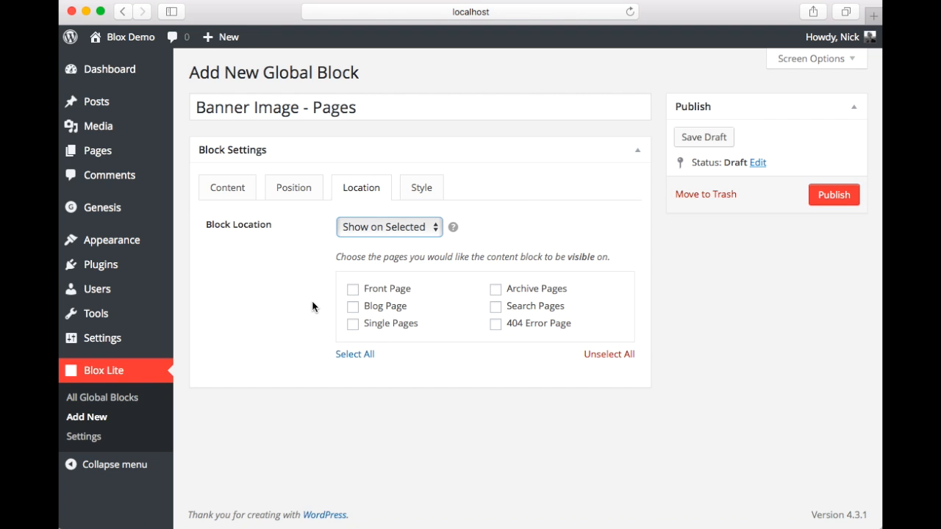
pyautogui.click(352, 324)
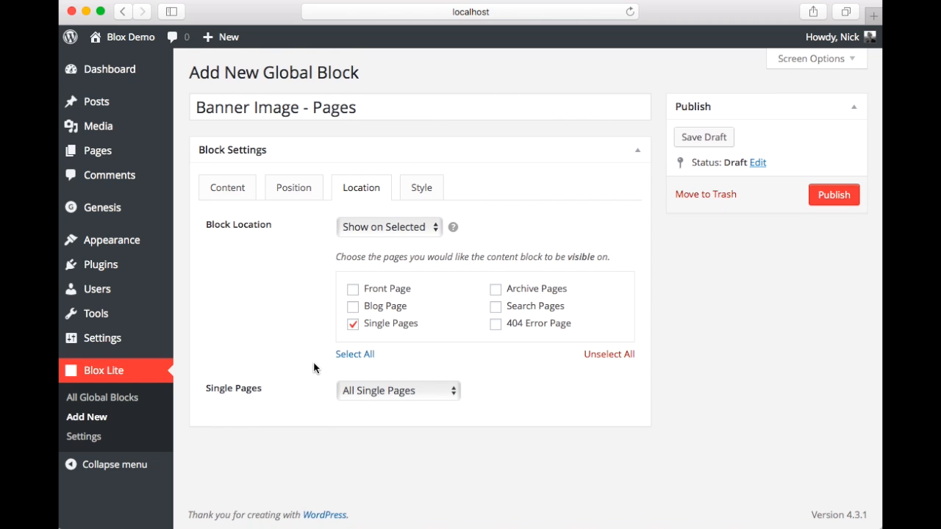
pyautogui.click(363, 390)
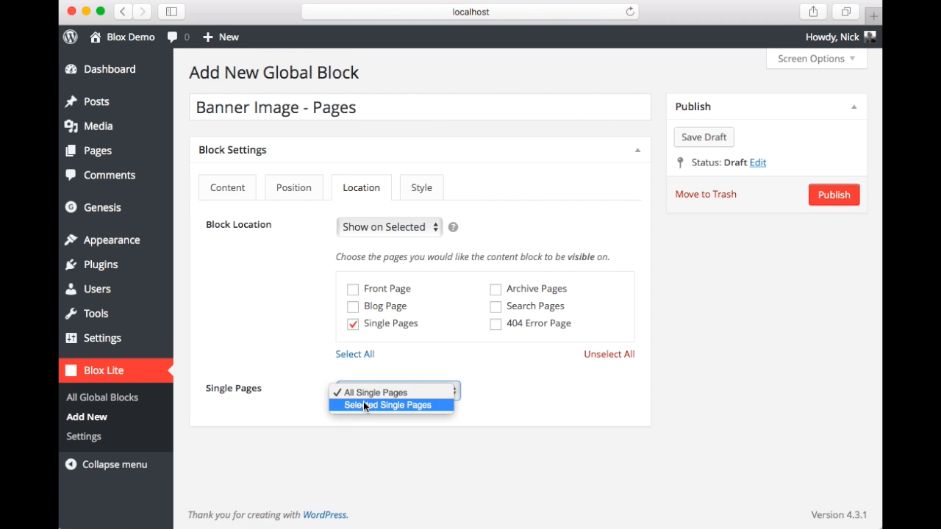
pyautogui.click(363, 404)
pyautogui.scroll(-1, 680, 441)
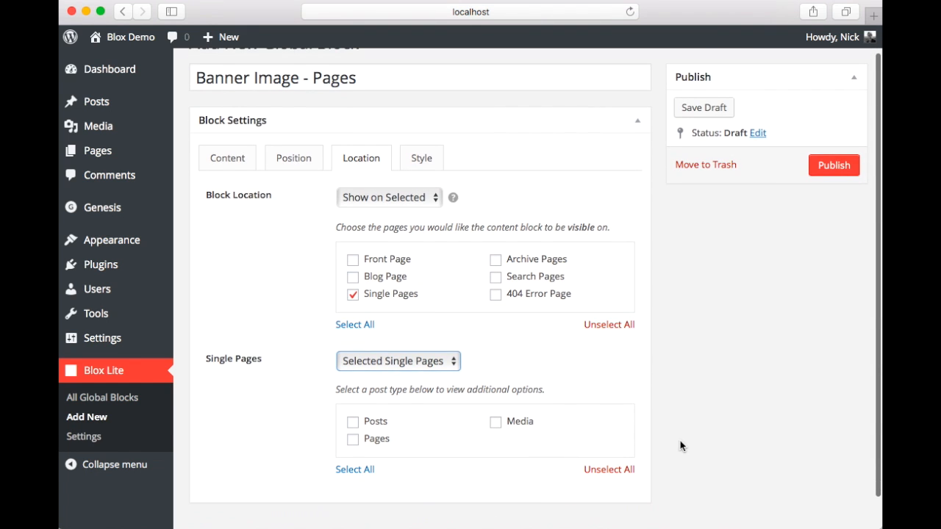
pyautogui.click(353, 439)
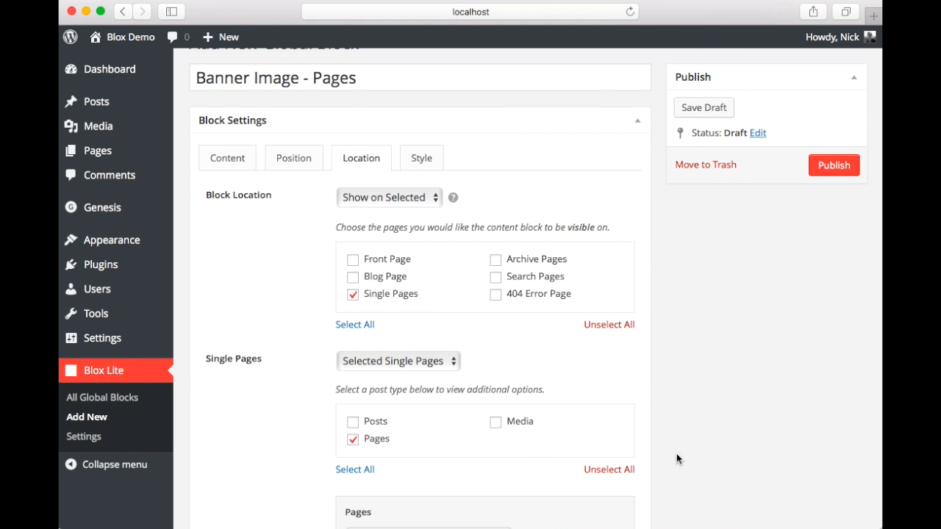
pyautogui.scroll(-4, 676, 454)
# Step: Choose Selected Pages and tick Test Page, Sub Test Page and Sub Sub Test Page
pyautogui.click(428, 419)
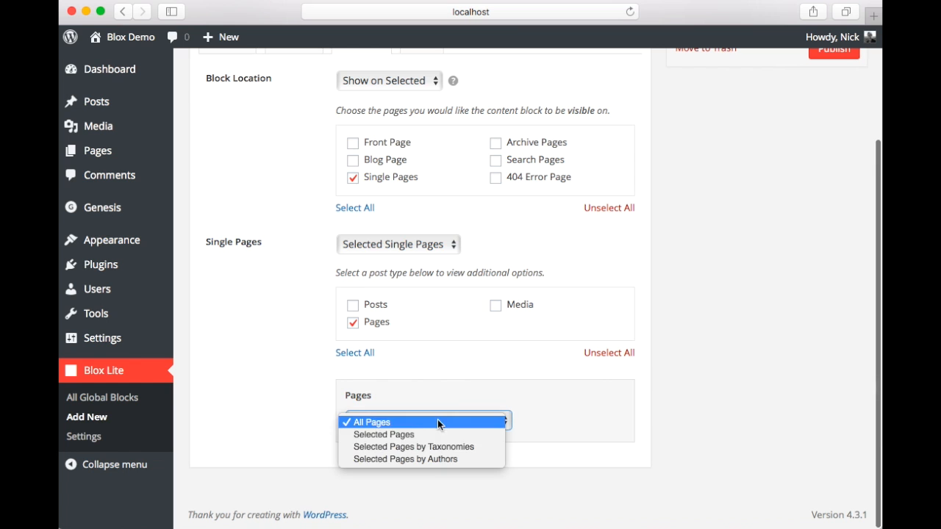
pyautogui.click(384, 434)
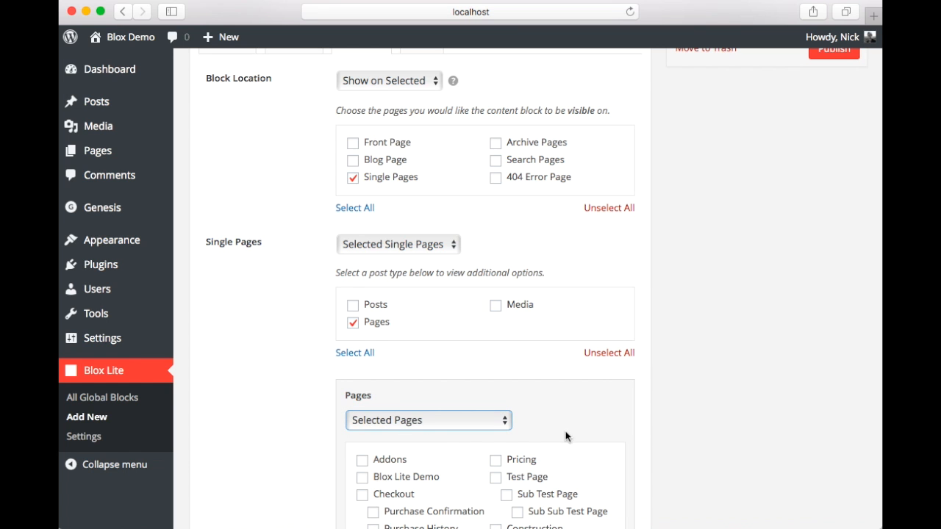
pyautogui.scroll(-5, 699, 464)
pyautogui.scroll(-1, 698, 464)
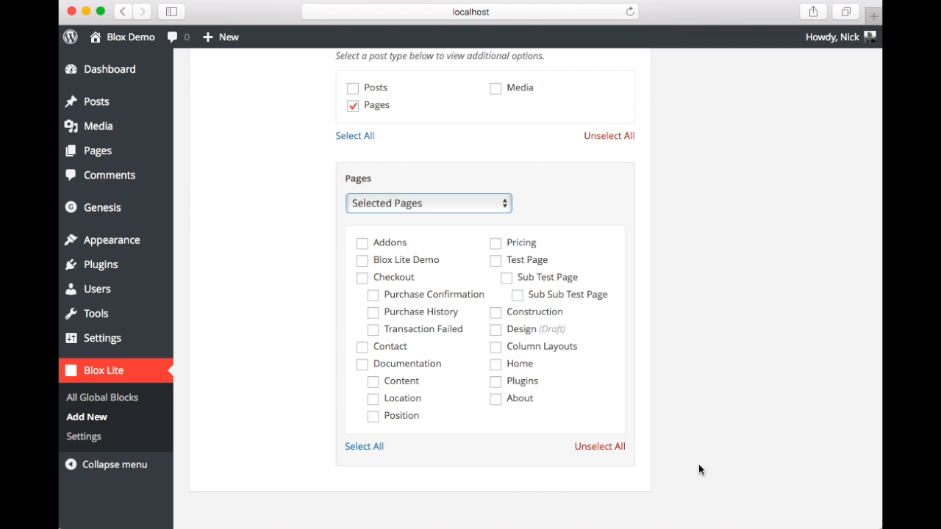
pyautogui.click(496, 261)
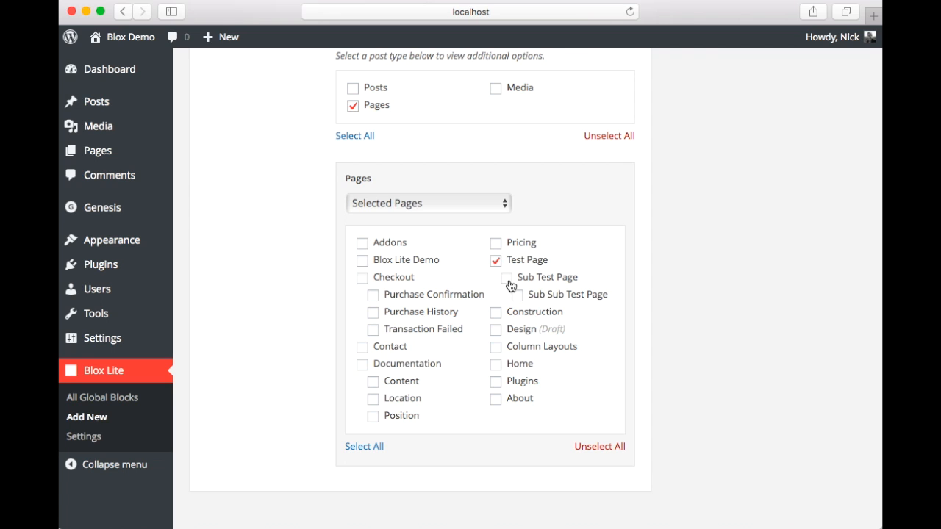
pyautogui.click(506, 278)
pyautogui.click(516, 295)
pyautogui.scroll(10, 683, 336)
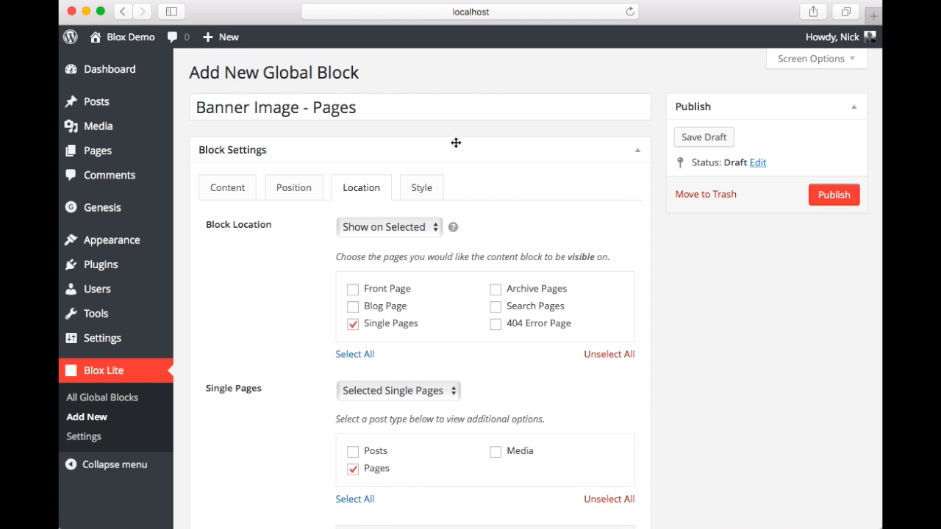
# Step: Enable the wrap selector in the block's style settings and publish the global block
pyautogui.click(421, 187)
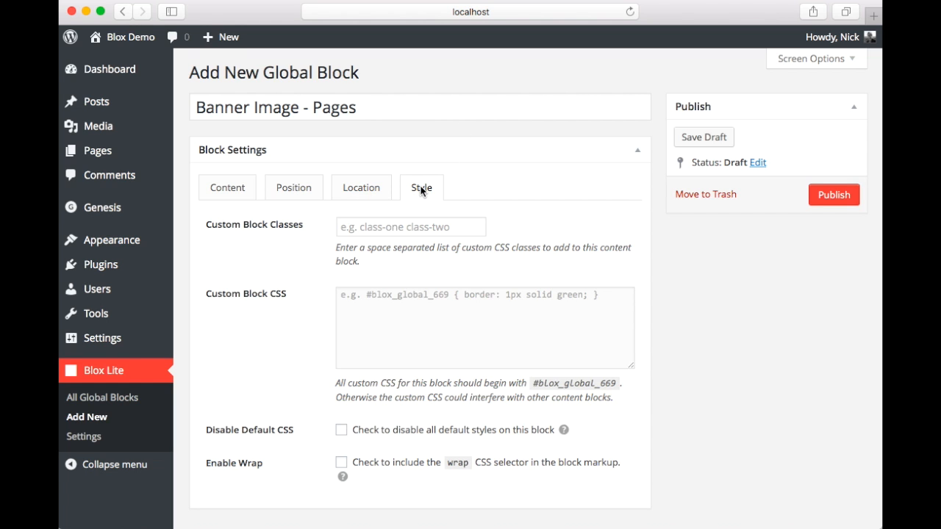
pyautogui.click(341, 462)
pyautogui.scroll(-1, 689, 427)
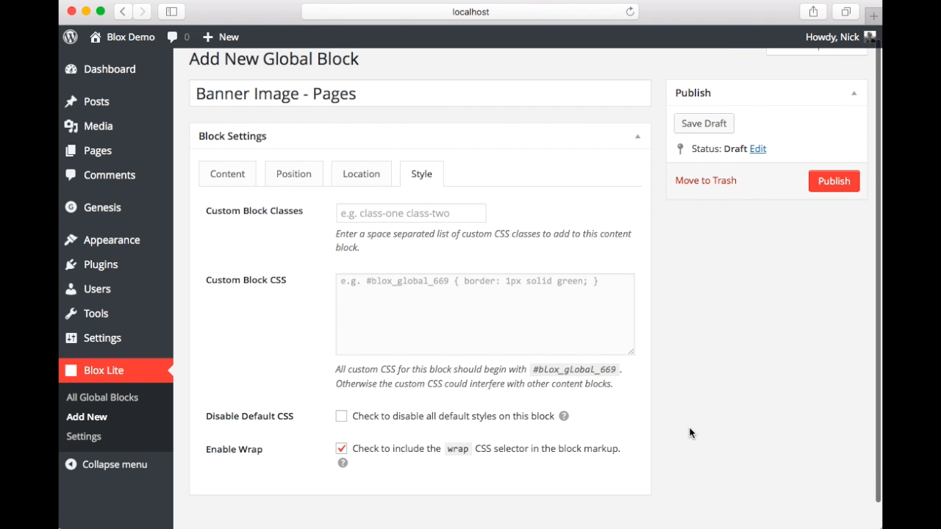
pyautogui.click(829, 182)
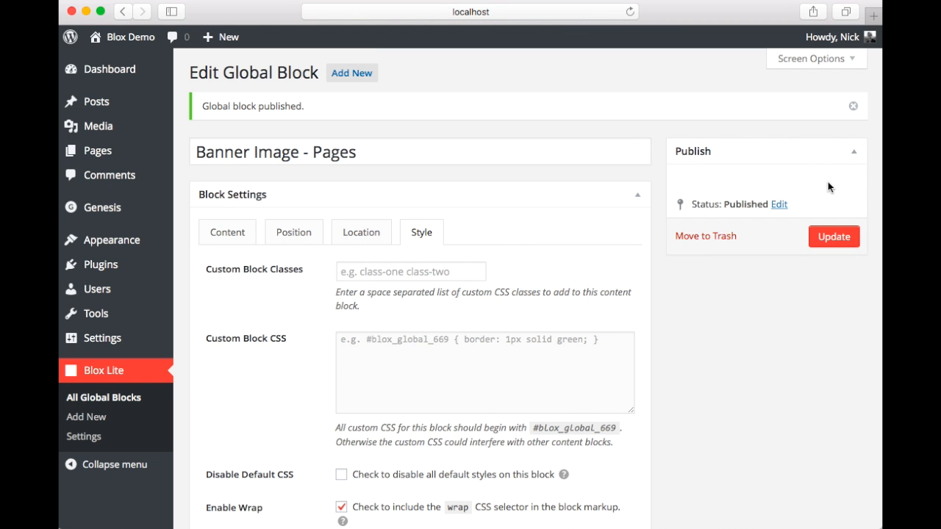
pyautogui.moveTo(98, 150)
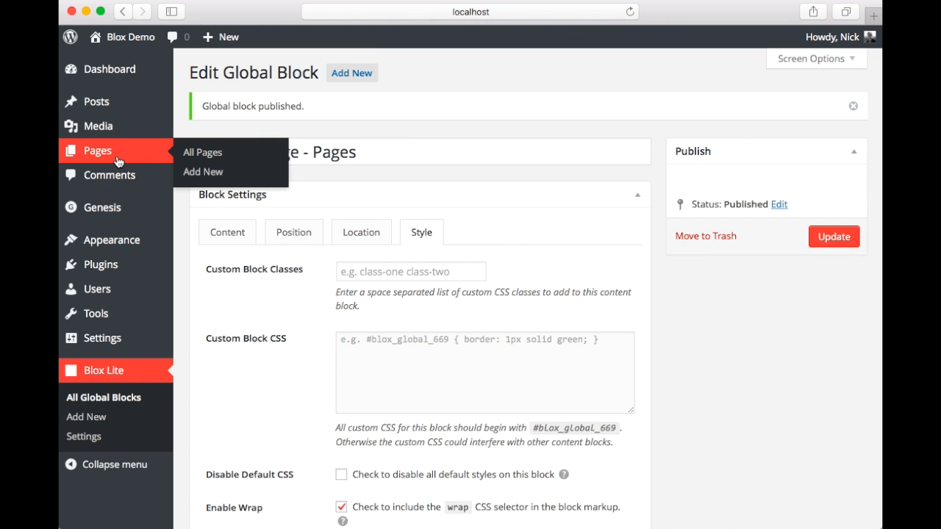
# Step: View Sub Sub Test Page live from All Pages, then follow the breadcrumb to Sub Test Page
pyautogui.click(119, 160)
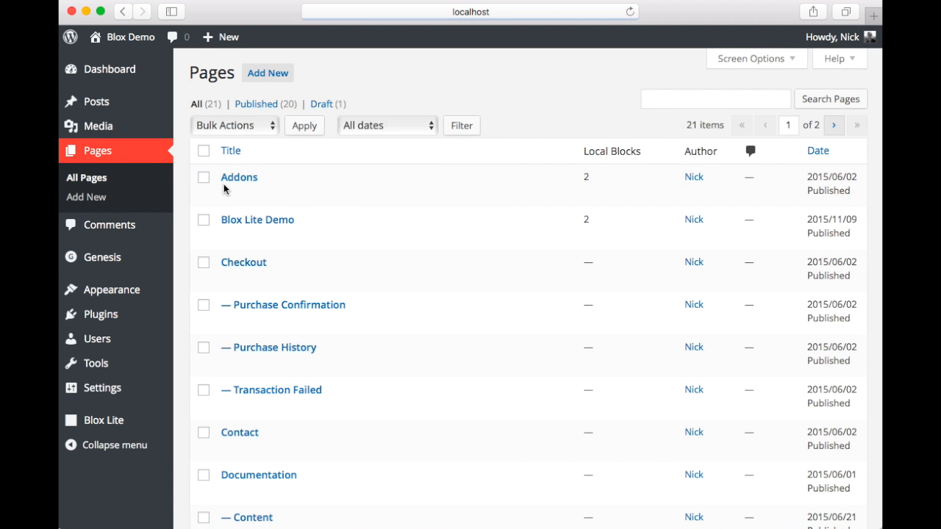
pyautogui.scroll(-5, 340, 350)
pyautogui.scroll(-5, 341, 350)
pyautogui.scroll(-2, 340, 349)
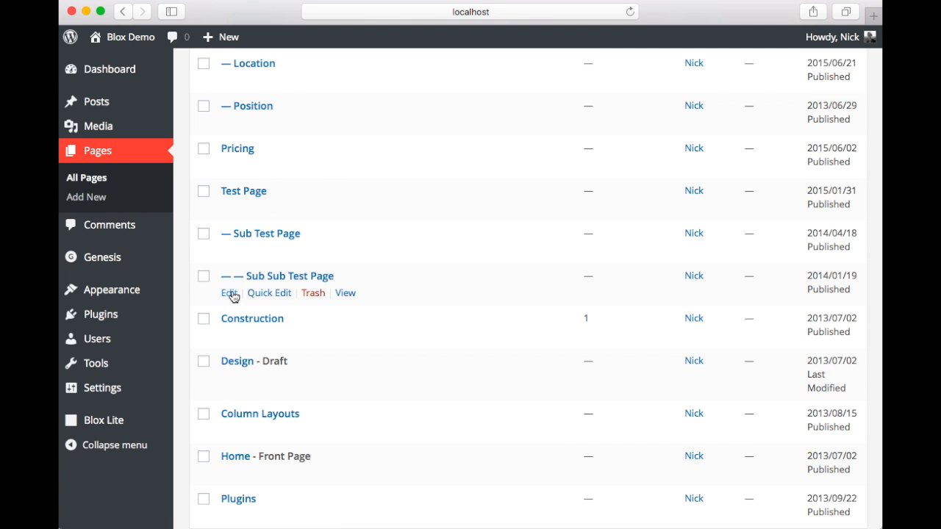
pyautogui.click(346, 293)
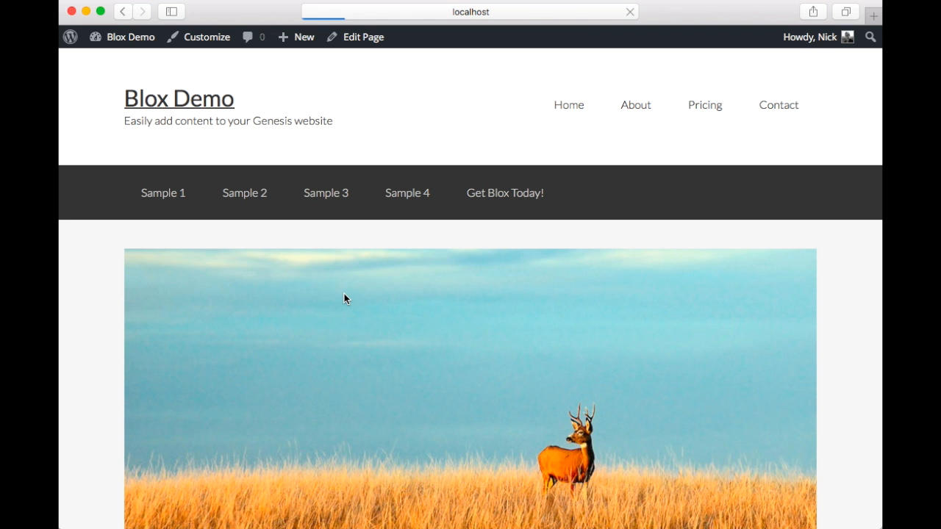
pyautogui.scroll(-2, 613, 396)
pyautogui.scroll(-1, 613, 396)
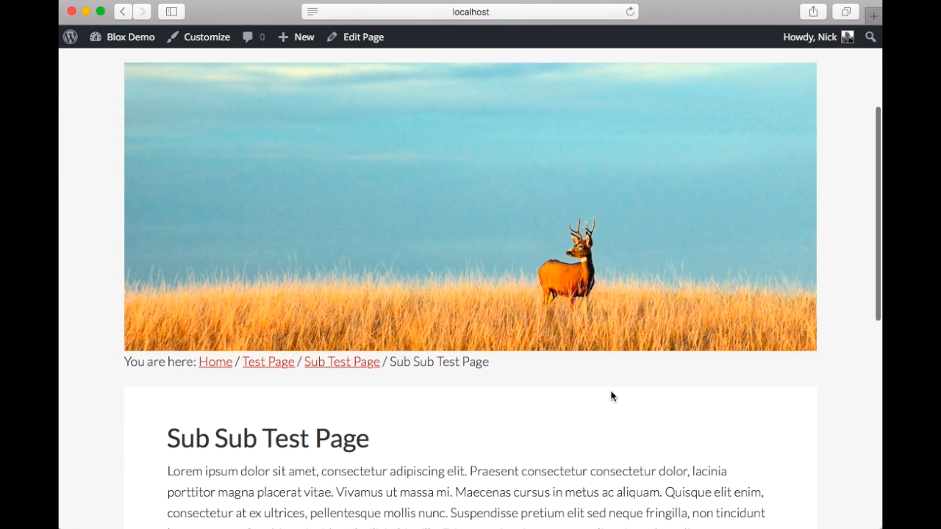
pyautogui.scroll(-1, 613, 396)
pyautogui.scroll(2, 612, 396)
pyautogui.scroll(3, 613, 396)
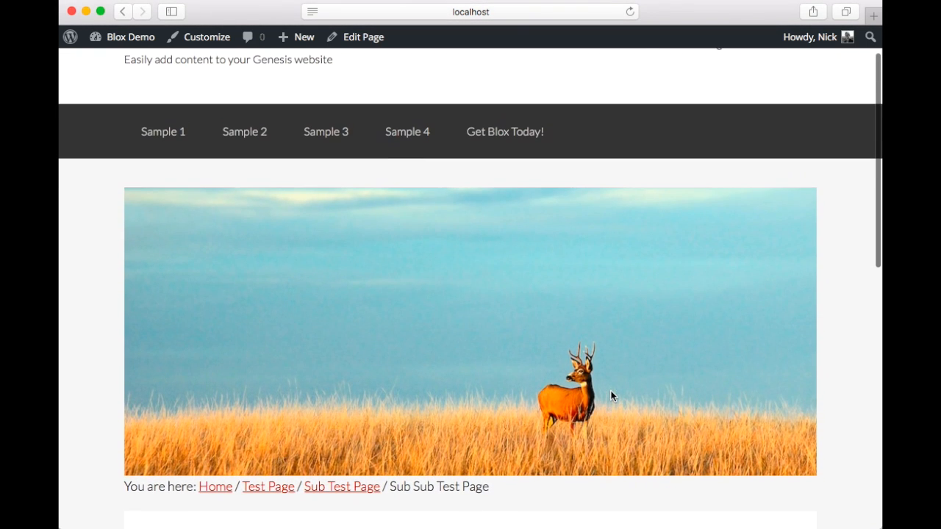
pyautogui.scroll(-2, 613, 396)
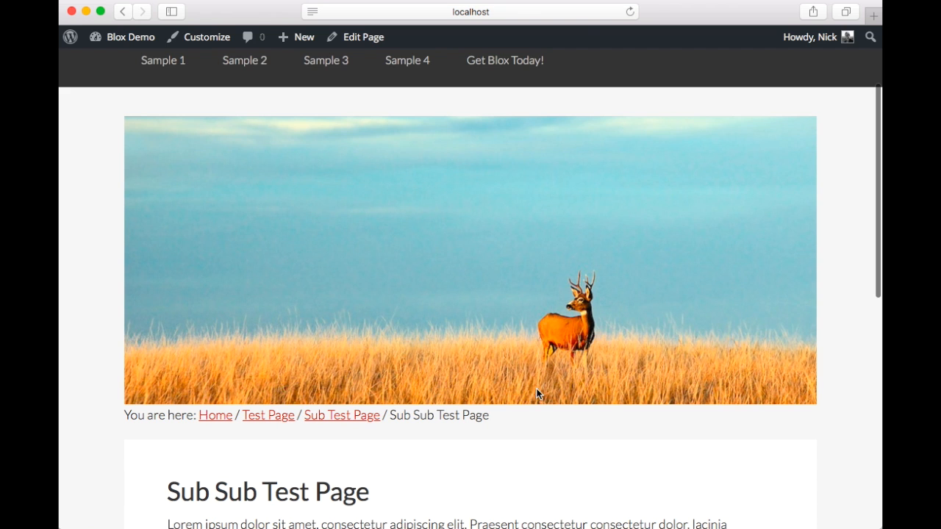
pyautogui.click(332, 416)
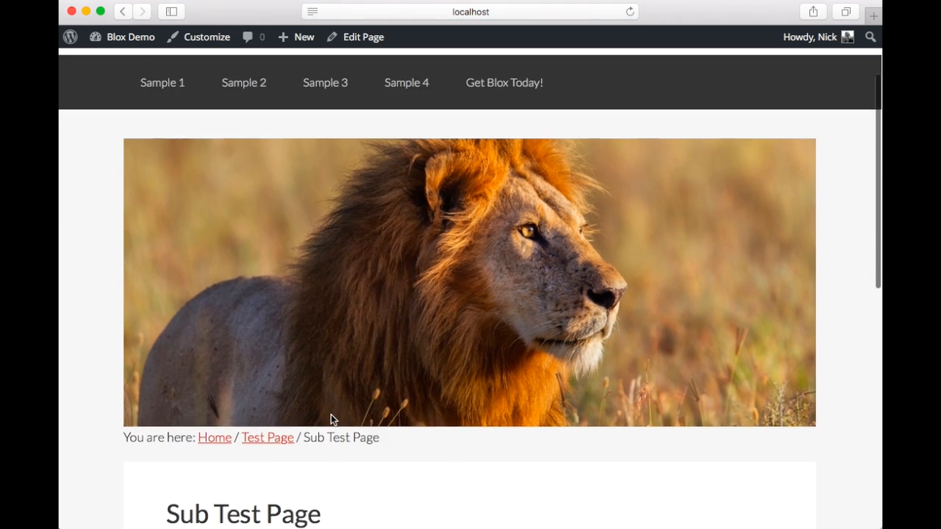
pyautogui.scroll(-2, 331, 414)
pyautogui.scroll(2, 331, 414)
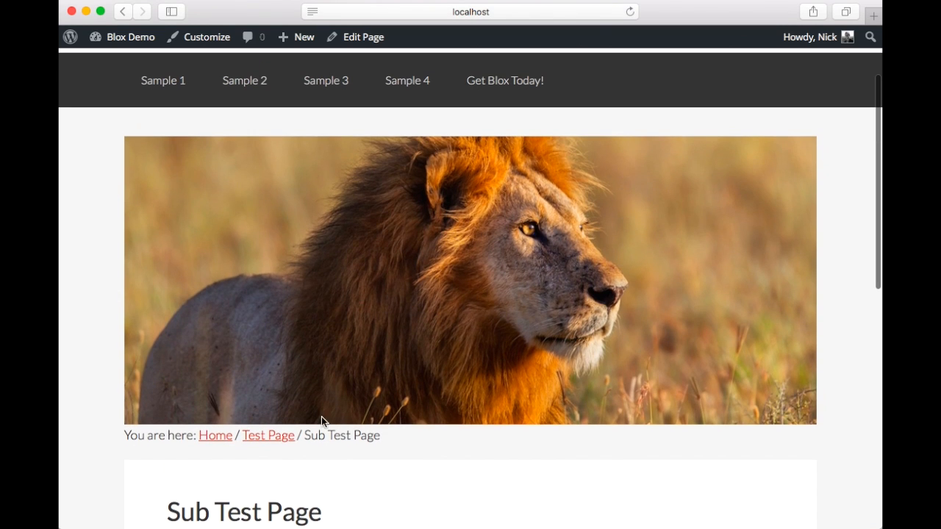
# Step: Follow the breadcrumb to the live Test Page showing the deer banner
pyautogui.click(276, 439)
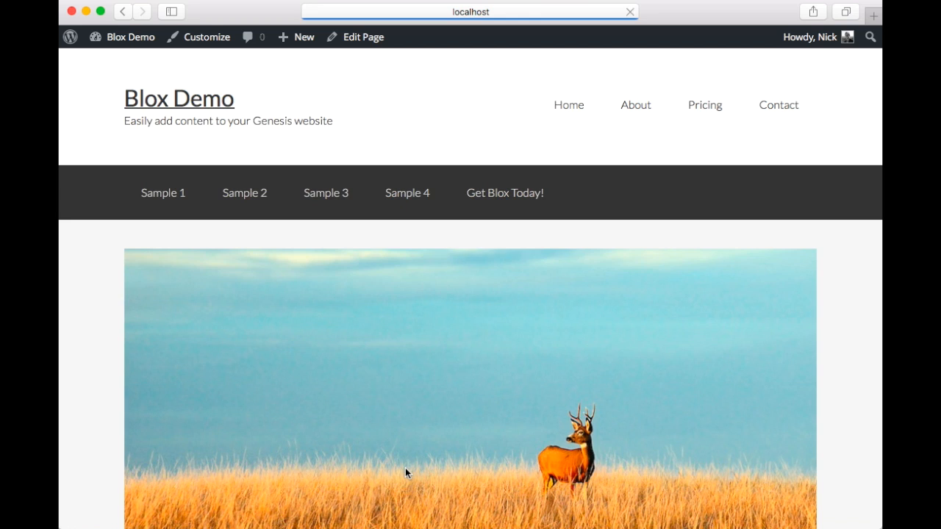
pyautogui.scroll(-3, 406, 468)
pyautogui.scroll(-1, 405, 467)
pyautogui.scroll(3, 405, 468)
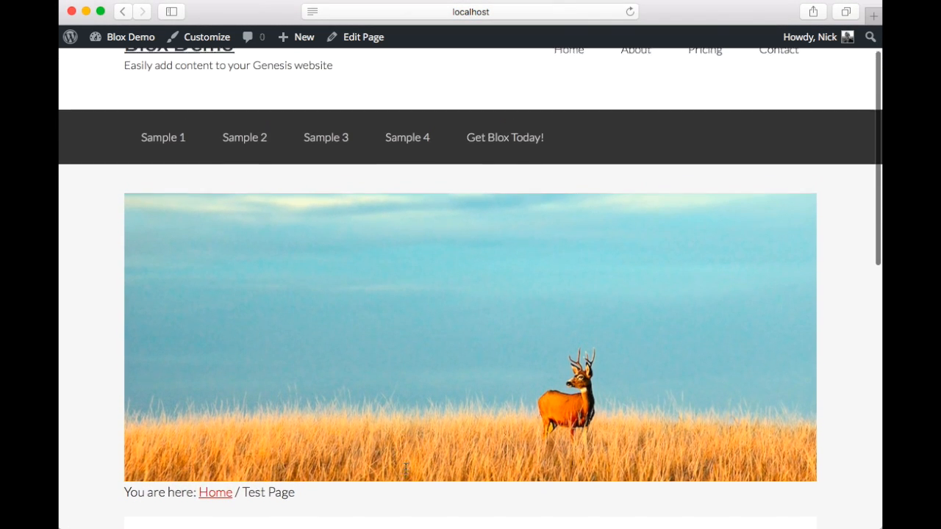
pyautogui.scroll(-5, 405, 468)
pyautogui.scroll(3, 405, 467)
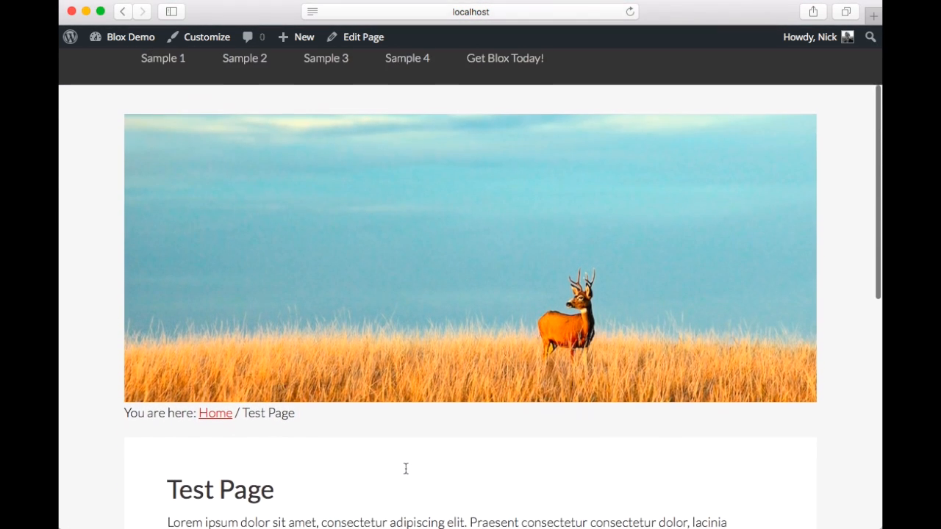